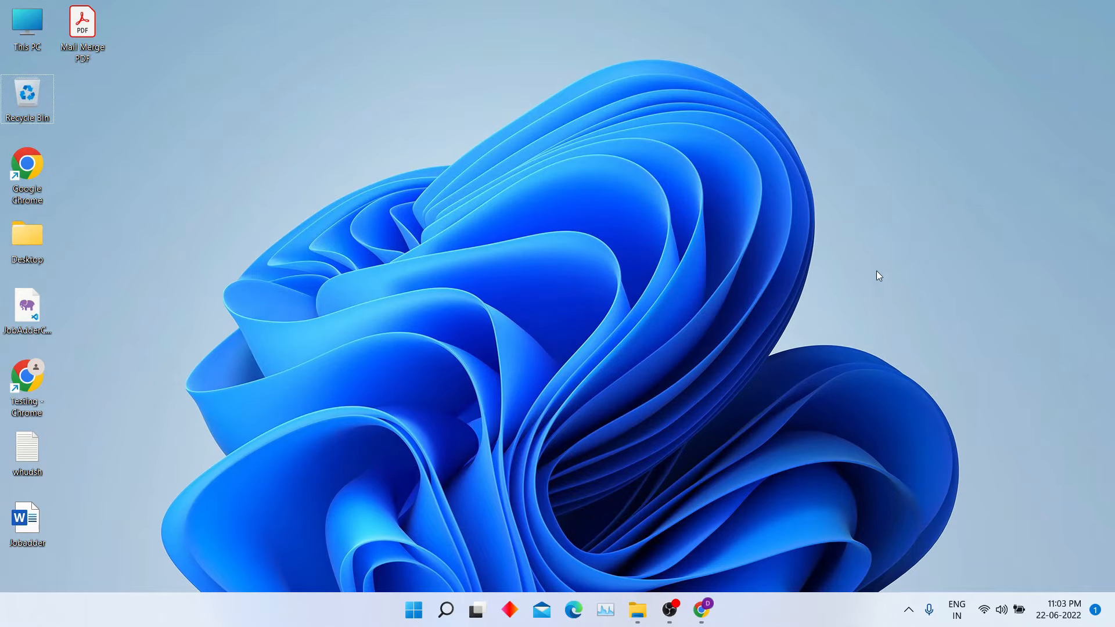
- Bring up the Chrome window showing the Gmail inbox
{"action": "left_click", "coordinate": [703, 610]}
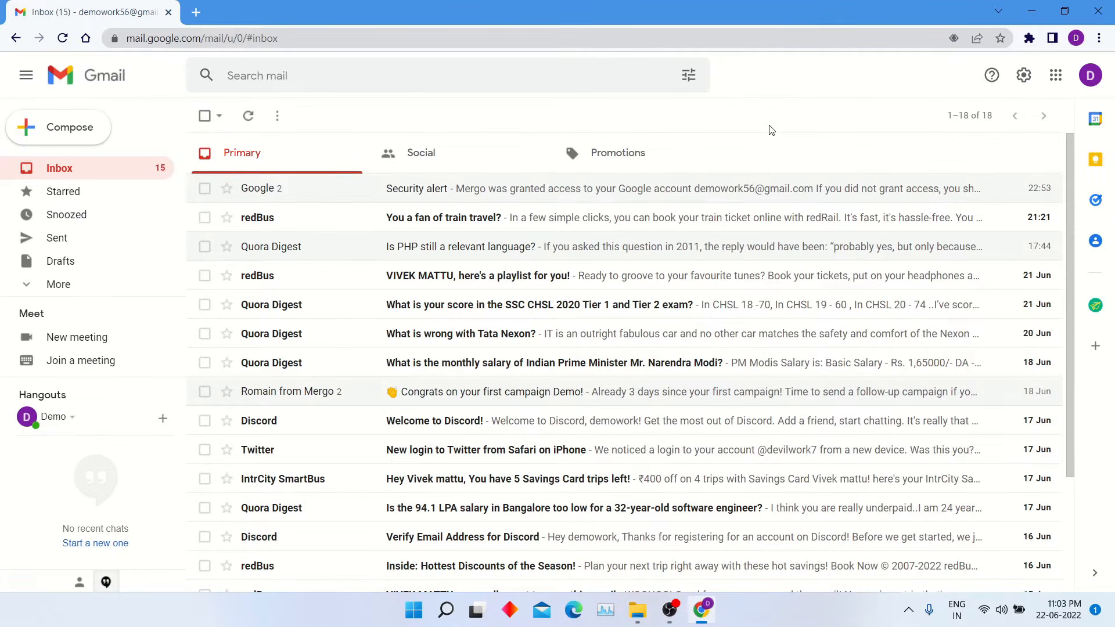
- Start a new Gmail draft with the subject 'Mail Merge With Attachment'
{"action": "left_click", "coordinate": [104, 270]}
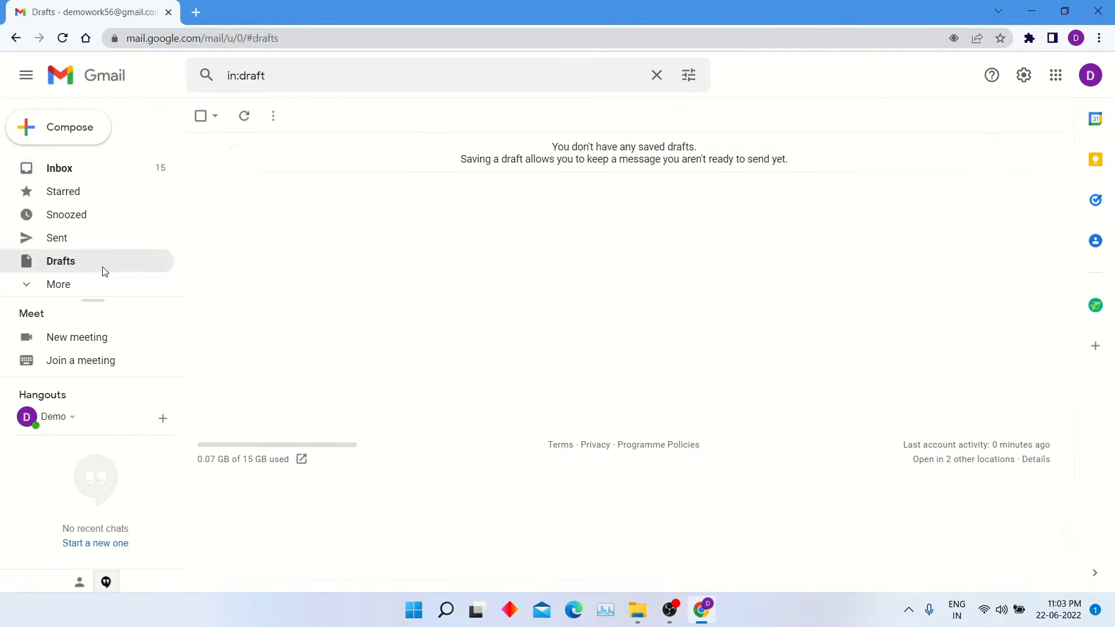
{"action": "left_click", "coordinate": [61, 131]}
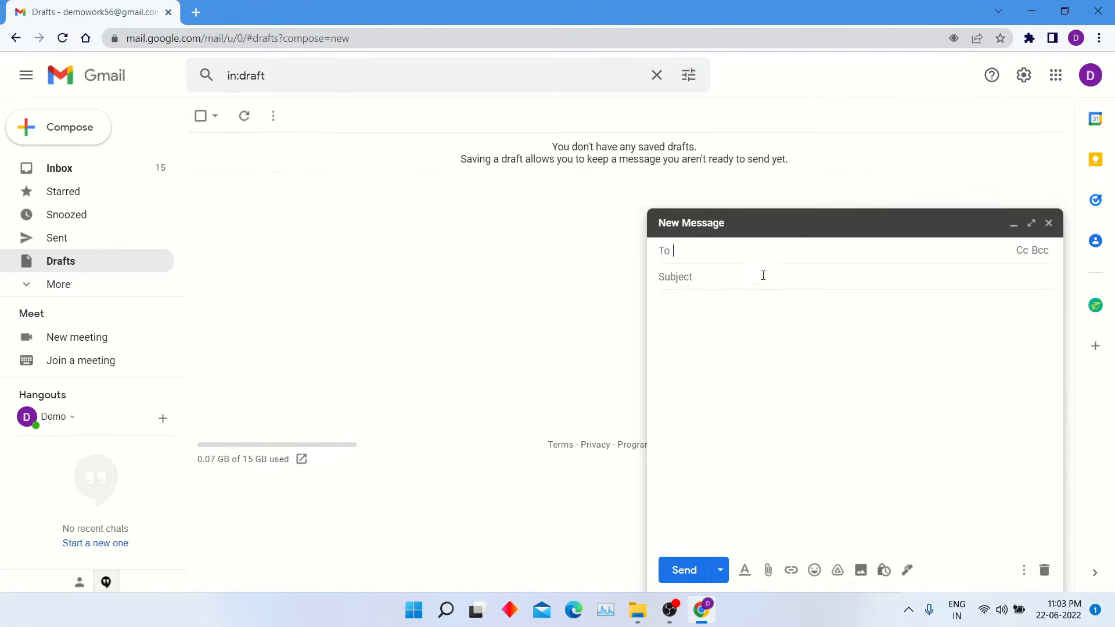
{"action": "type", "text": "Mail id"}
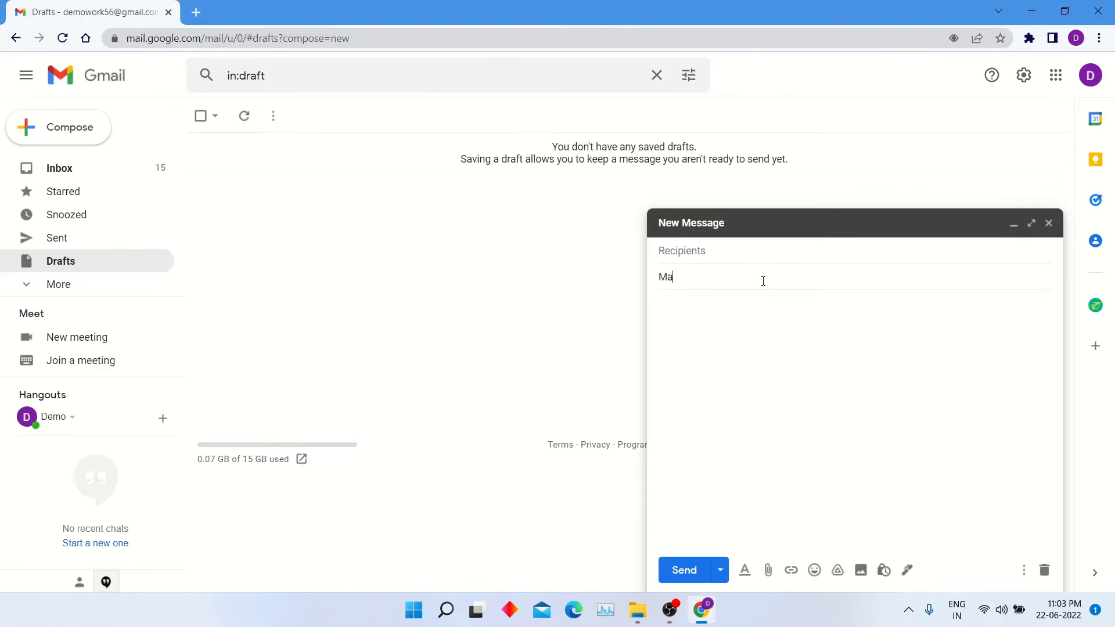
{"action": "key", "text": "BackSpace"}
{"action": "key", "text": "BackSpace"}
{"action": "type", "text": "Merge With"}
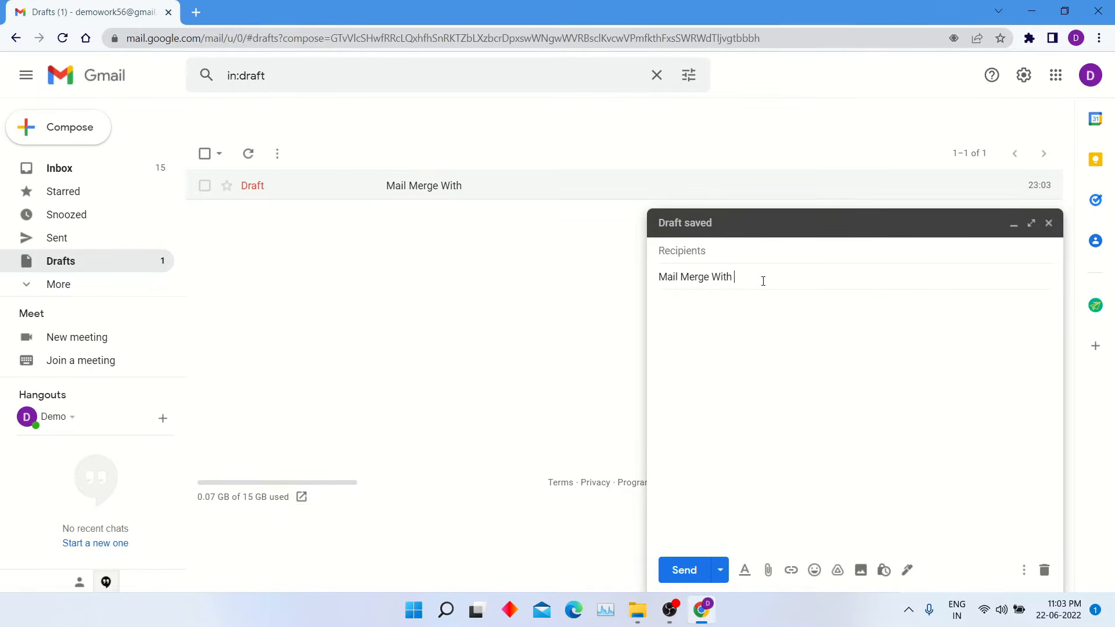
{"action": "type", "text": " Attachment"}
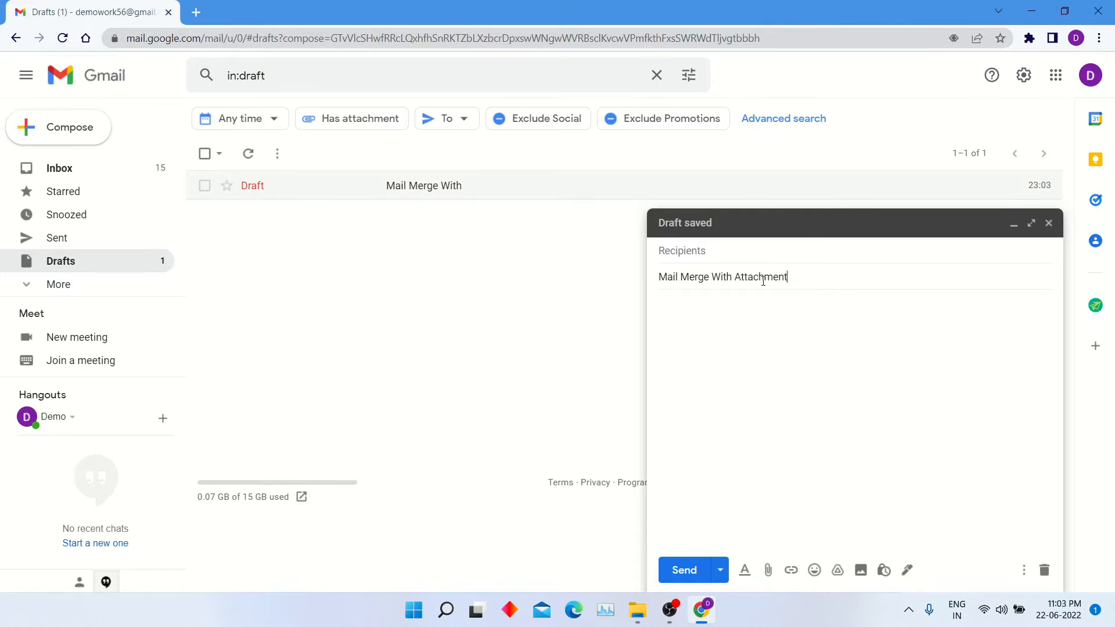
{"action": "left_click", "coordinate": [787, 374]}
- Write the draft body 'Hello {{first_name}} {{last_name}} . Please Find Attached Pdf'
{"action": "type", "text": "Hello {{first_"}
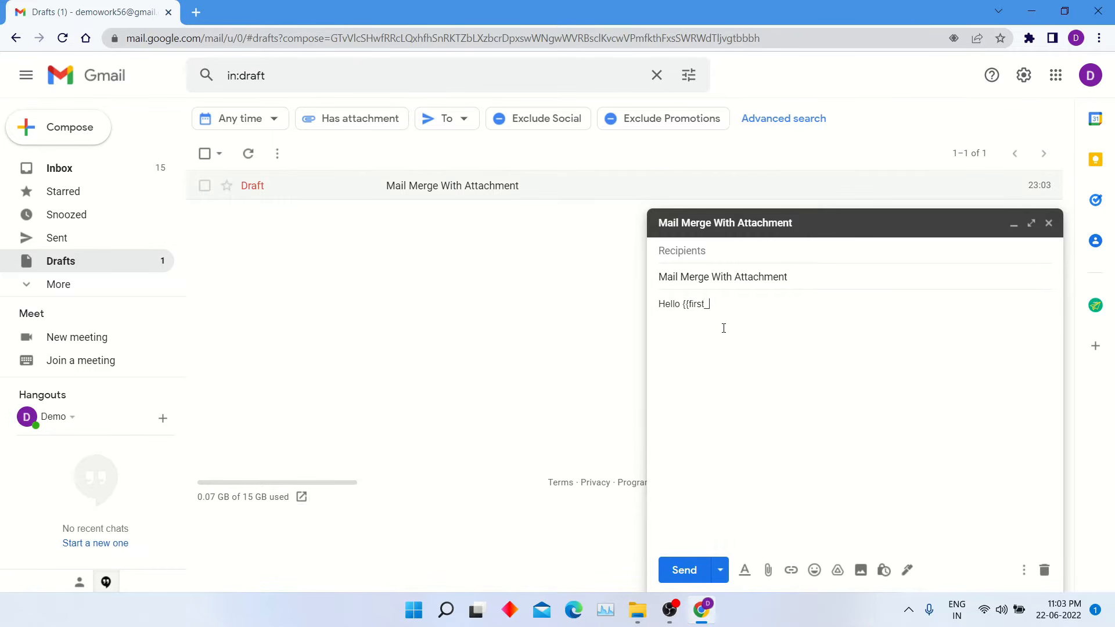
{"action": "type", "text": "name}} {{last_name}} . Please F"}
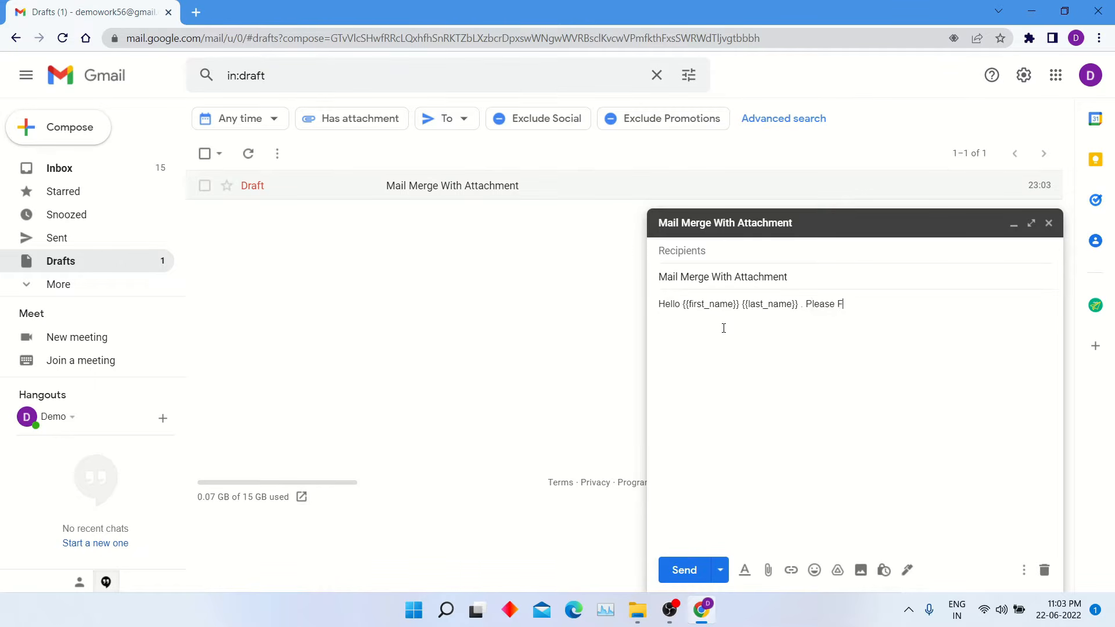
{"action": "type", "text": "ind Attached P"}
{"action": "type", "text": " Pd"}
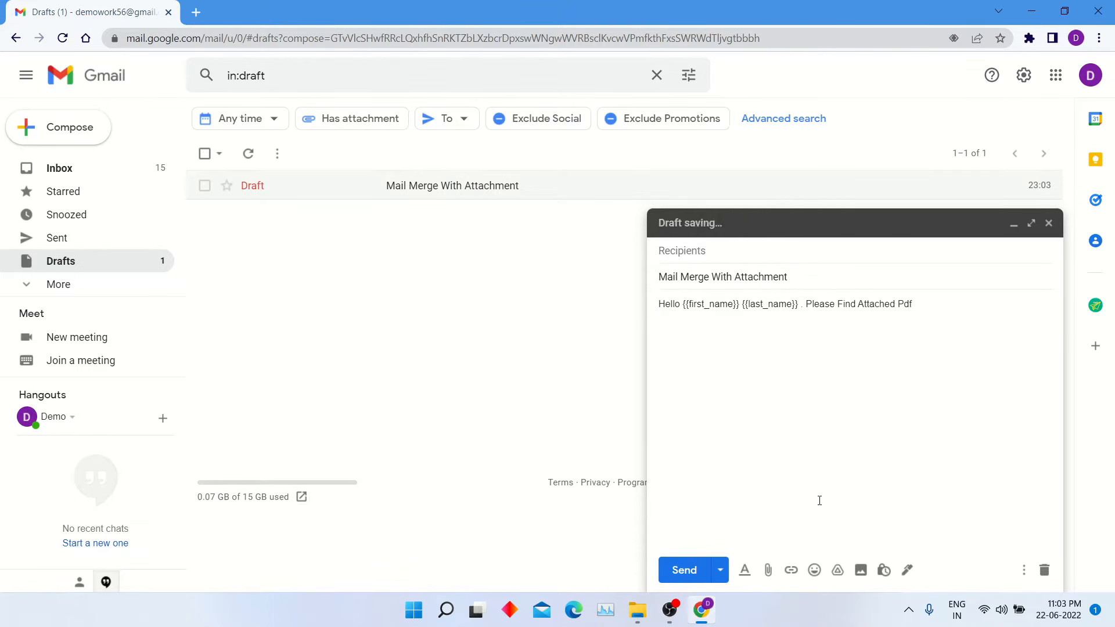
{"action": "left_click", "coordinate": [1057, 74]}
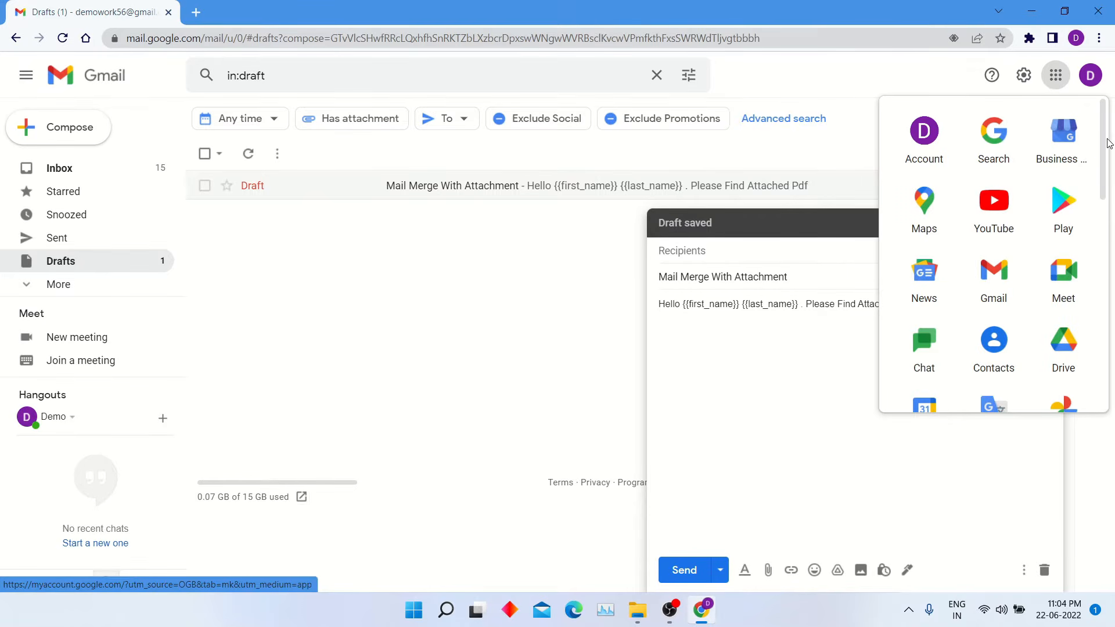
- Launch Google Sheets from the apps menu and create a blank spreadsheet
{"action": "scroll", "coordinate": [1075, 203], "scroll_direction": "down", "scroll_amount": 6}
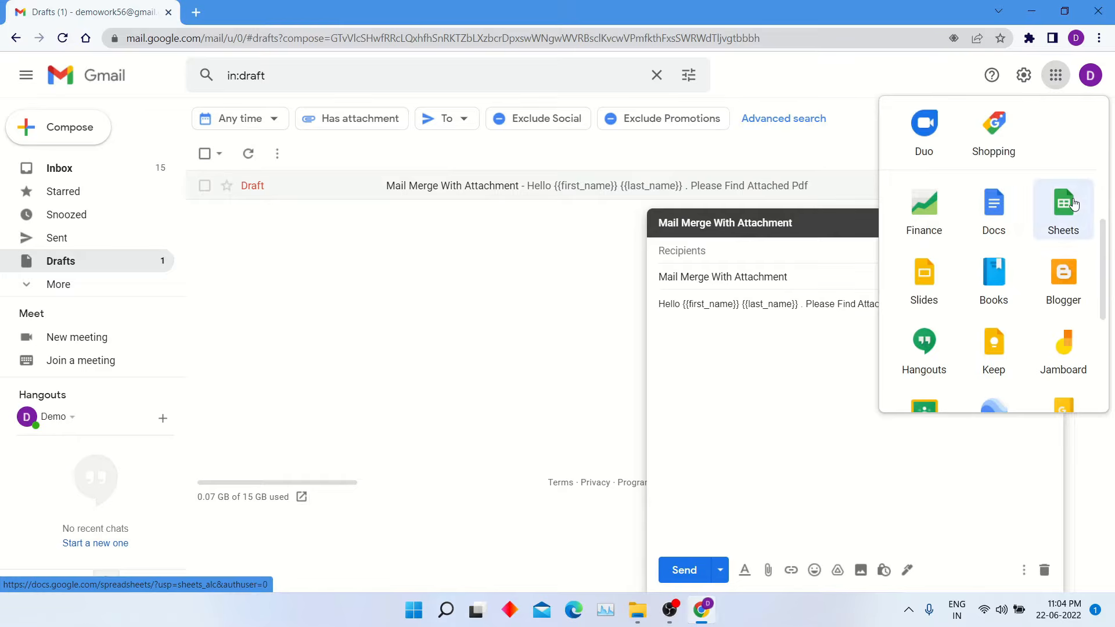
{"action": "left_click", "coordinate": [1075, 203]}
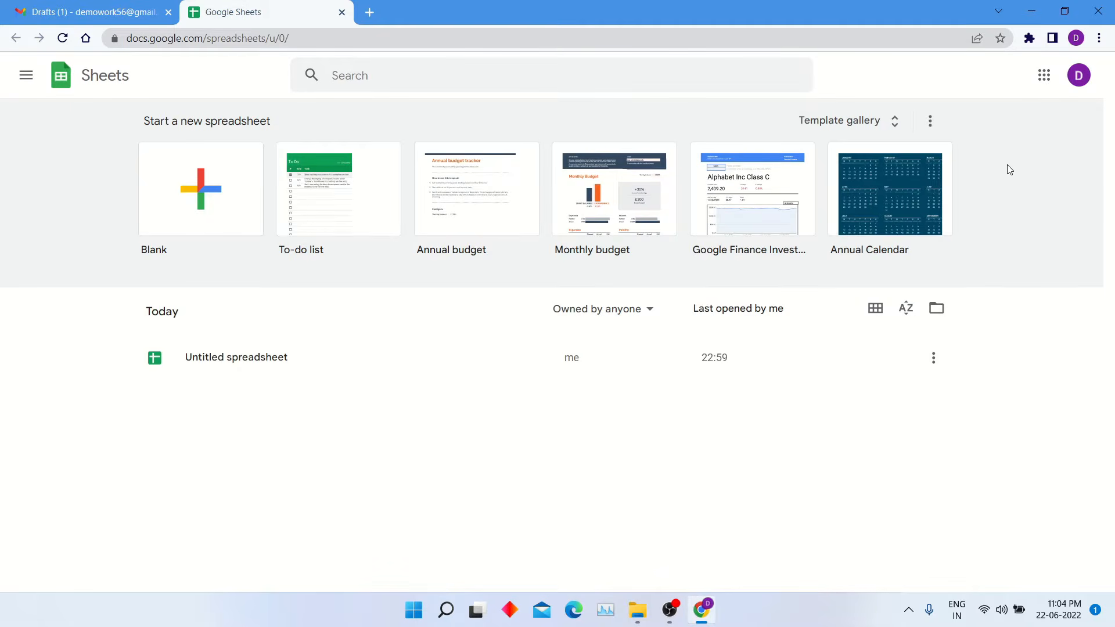
{"action": "left_click", "coordinate": [186, 196]}
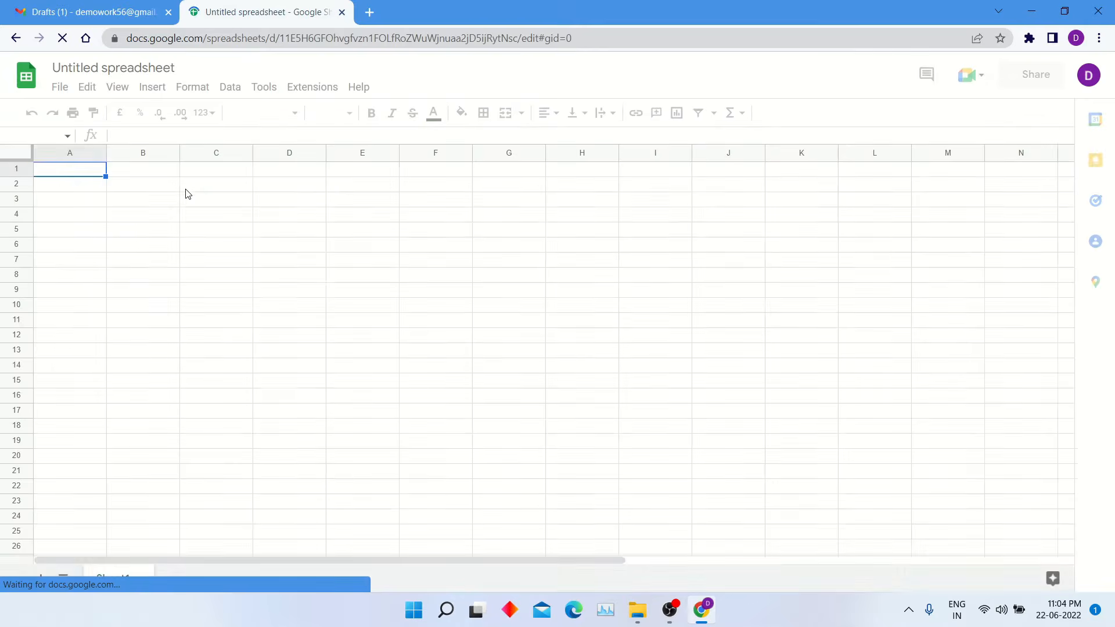
{"action": "double_click", "coordinate": [73, 172]}
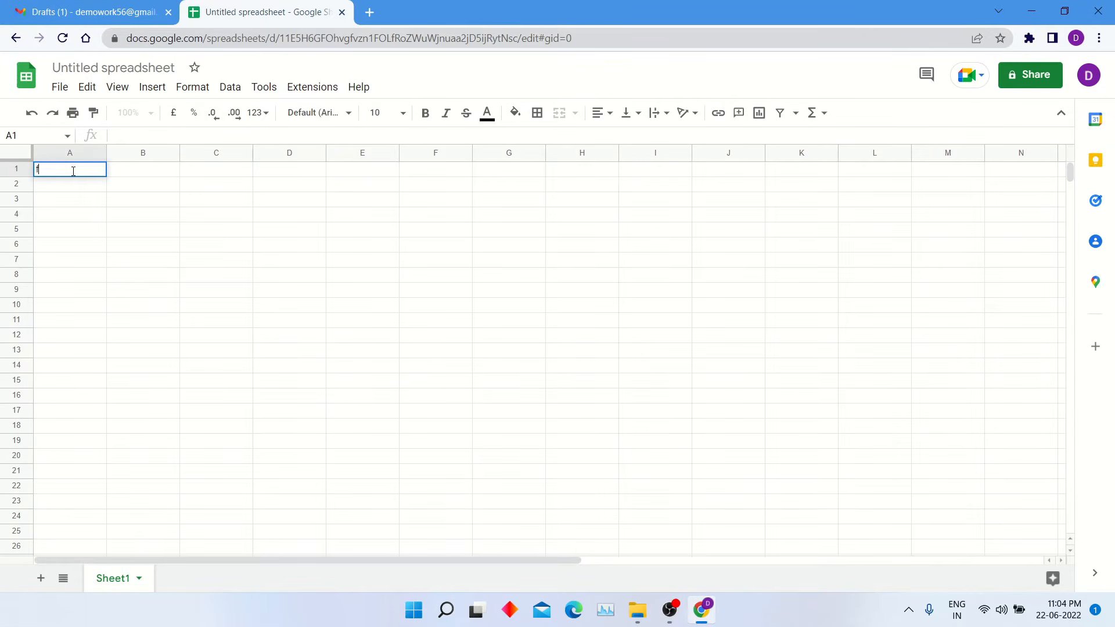
- Enter headers first_name, last_name, email, attachment and merge status in A1 to E1
{"action": "type", "text": "first_name"}
{"action": "key", "text": "Tab"}
{"action": "type", "text": "last_na"}
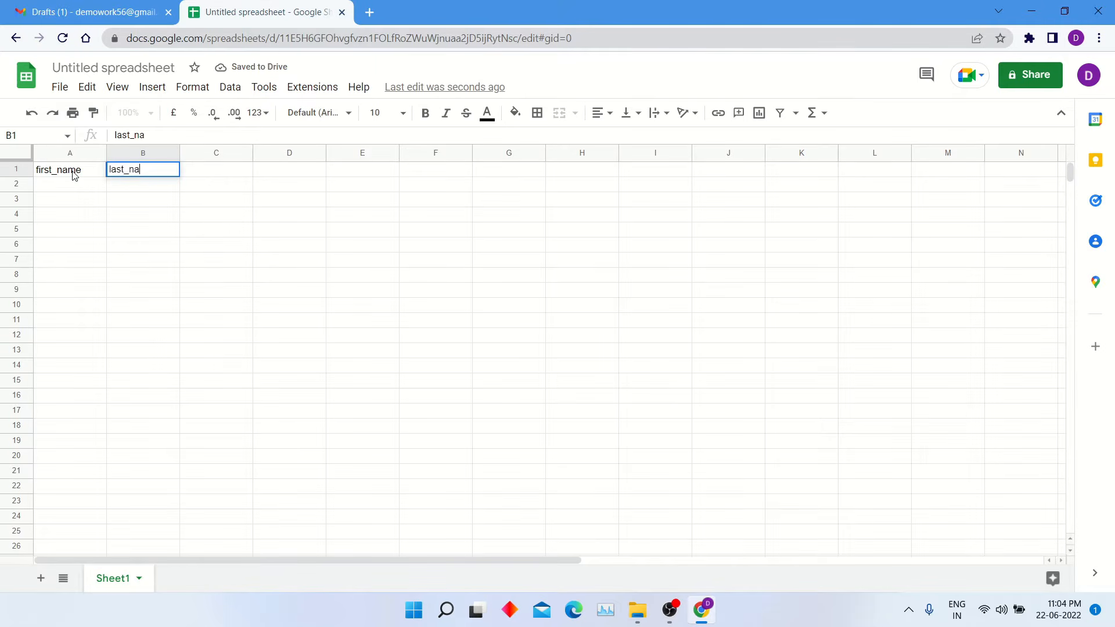
{"action": "type", "text": "me"}
{"action": "key", "text": "Tab"}
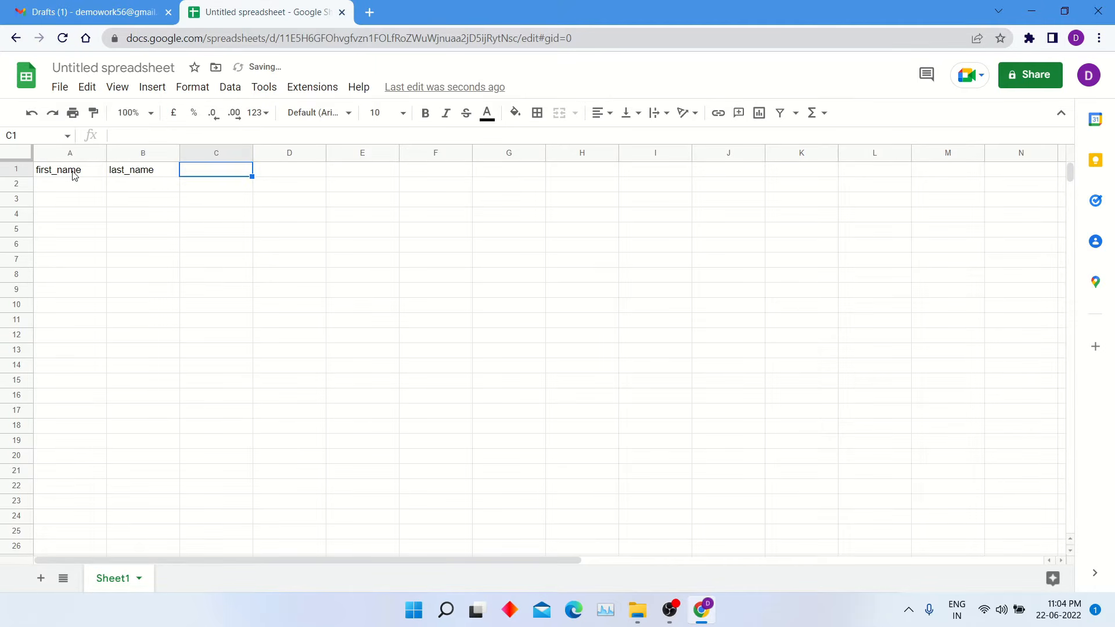
{"action": "type", "text": "email"}
{"action": "key", "text": "Tab"}
{"action": "type", "text": "attachment"}
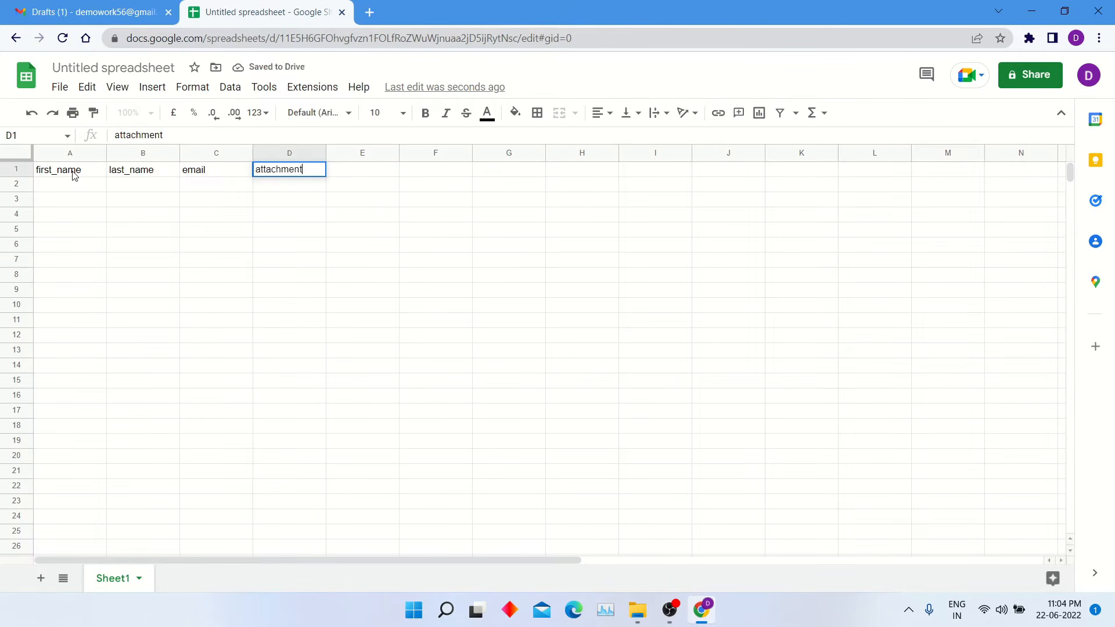
{"action": "key", "text": "Tab"}
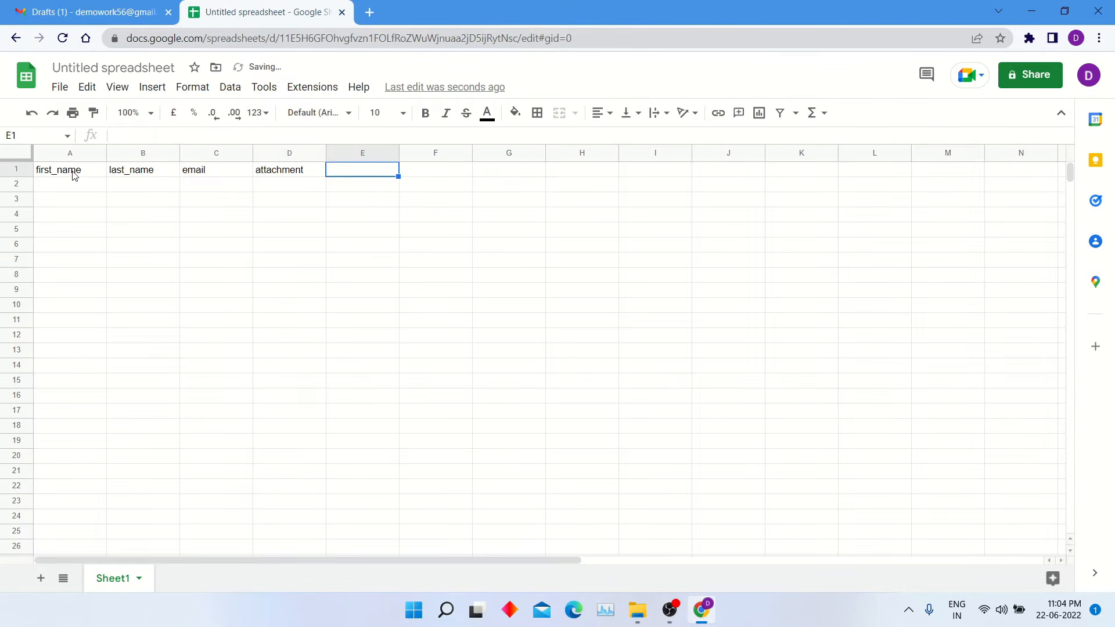
{"action": "type", "text": "merge"}
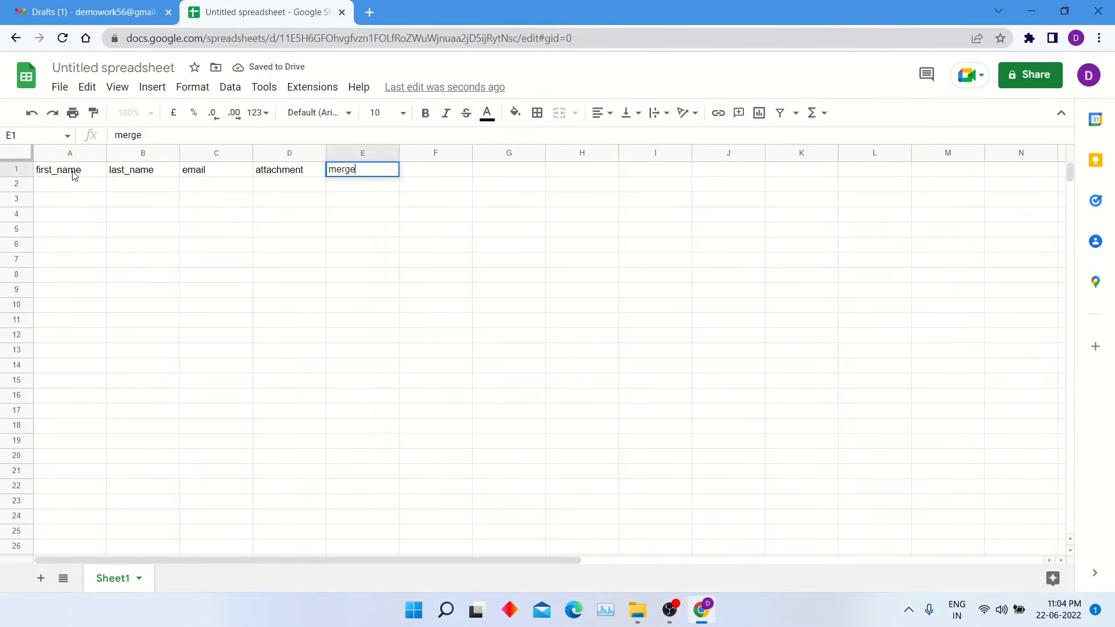
{"action": "type", "text": " status"}
{"action": "left_click", "coordinate": [91, 176]}
- Check the header cells and move to A2 for the first recipient
{"action": "left_click", "coordinate": [139, 176]}
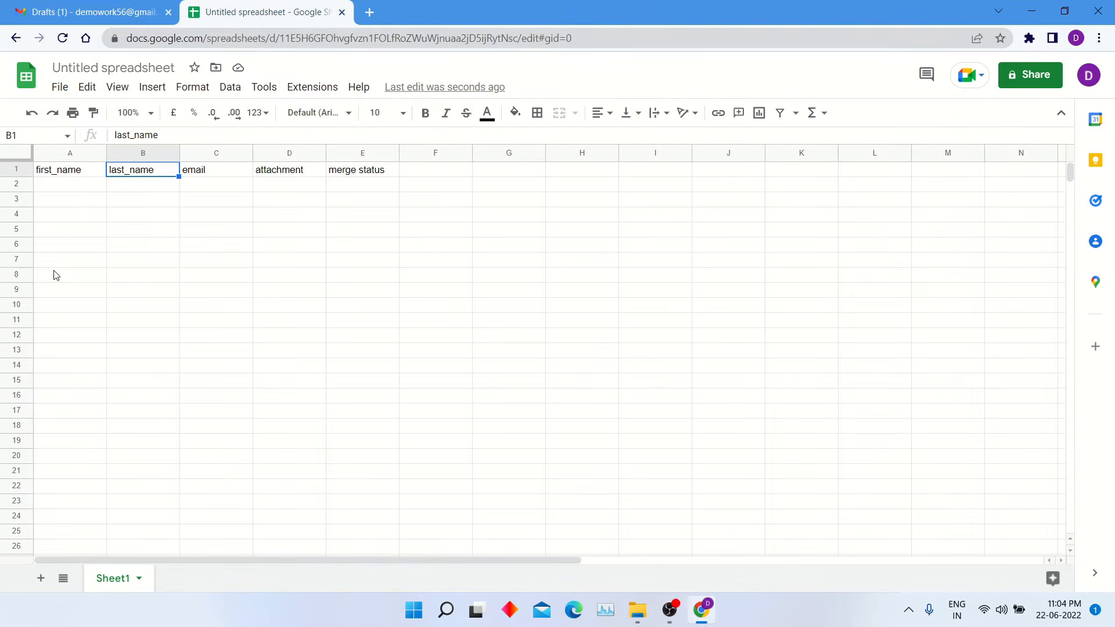
{"action": "left_click", "coordinate": [211, 171]}
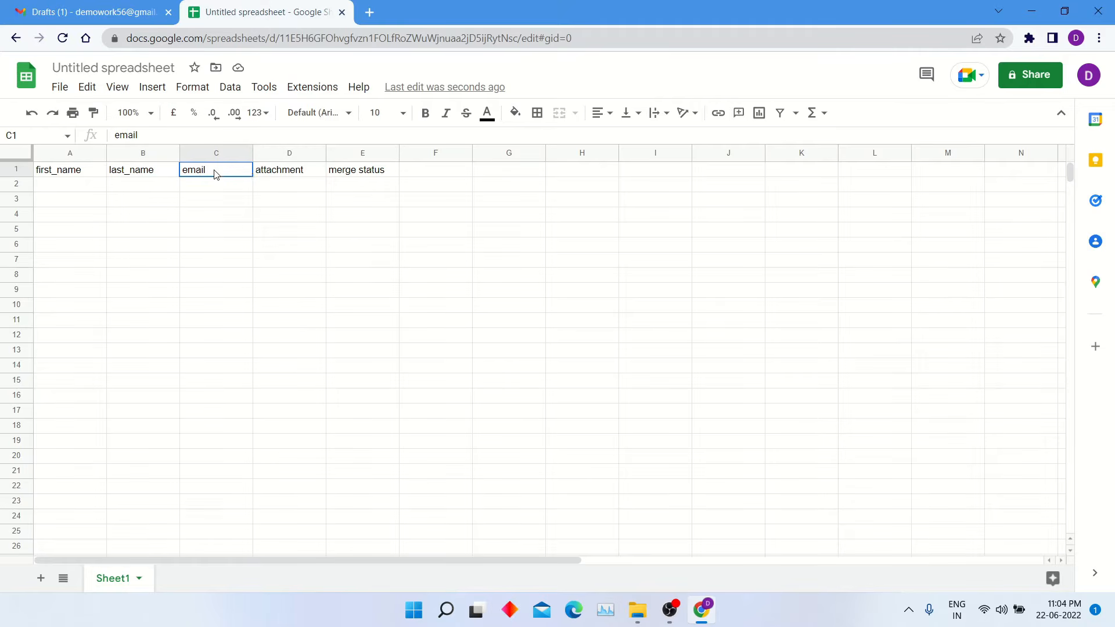
{"action": "left_click", "coordinate": [292, 175]}
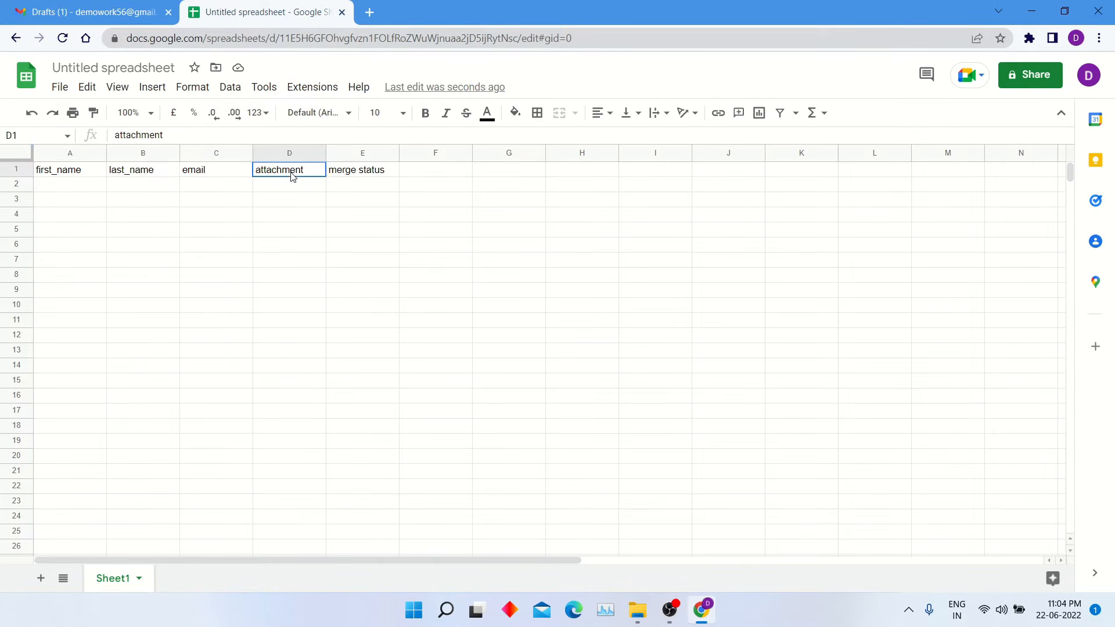
{"action": "left_click", "coordinate": [59, 192]}
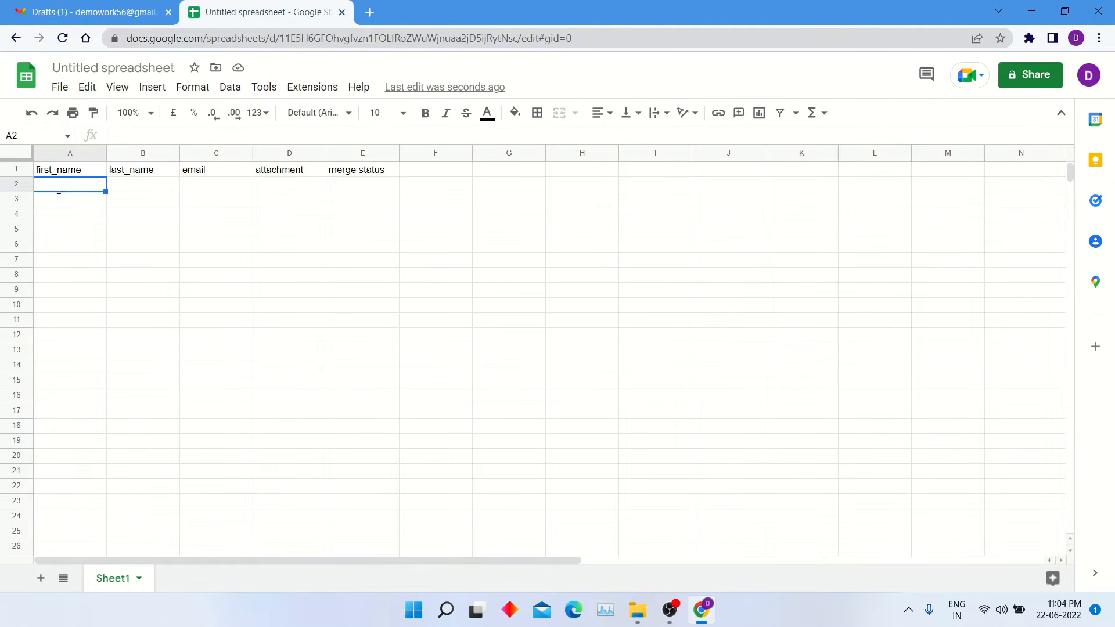
- Fill row 2 with the first recipient's first name, last name and e-mail address
{"action": "key", "text": "Tab"}
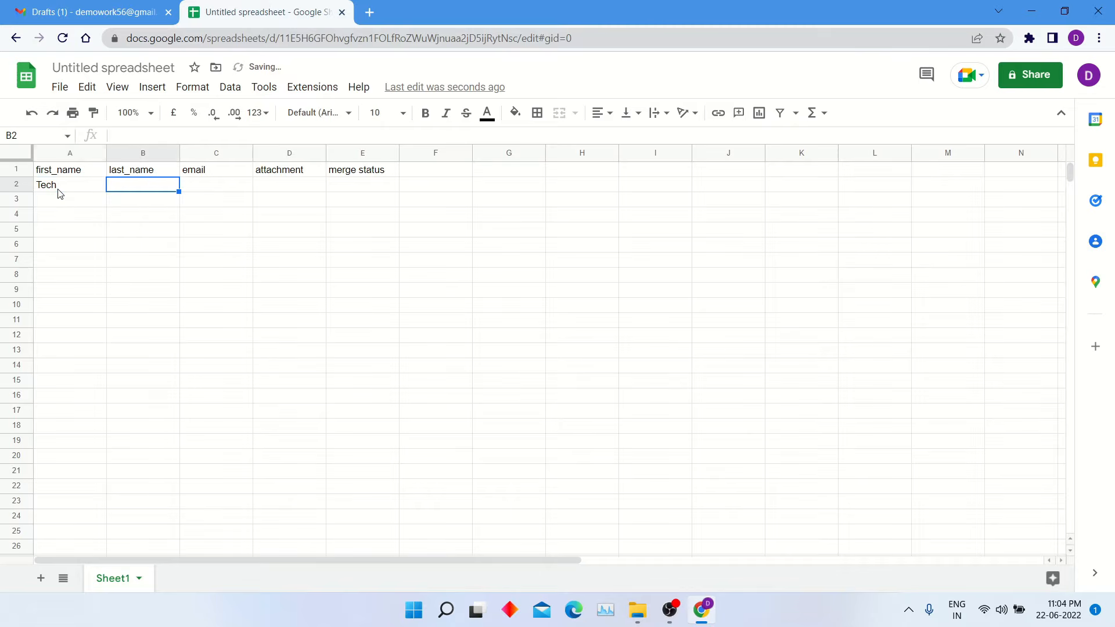
{"action": "key", "text": "Tab"}
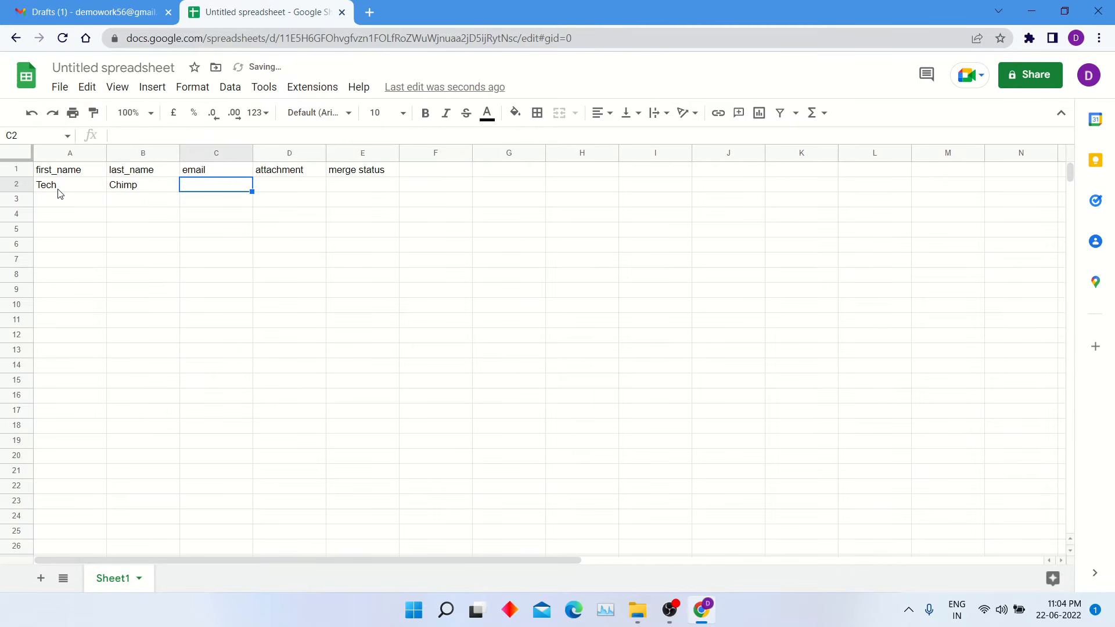
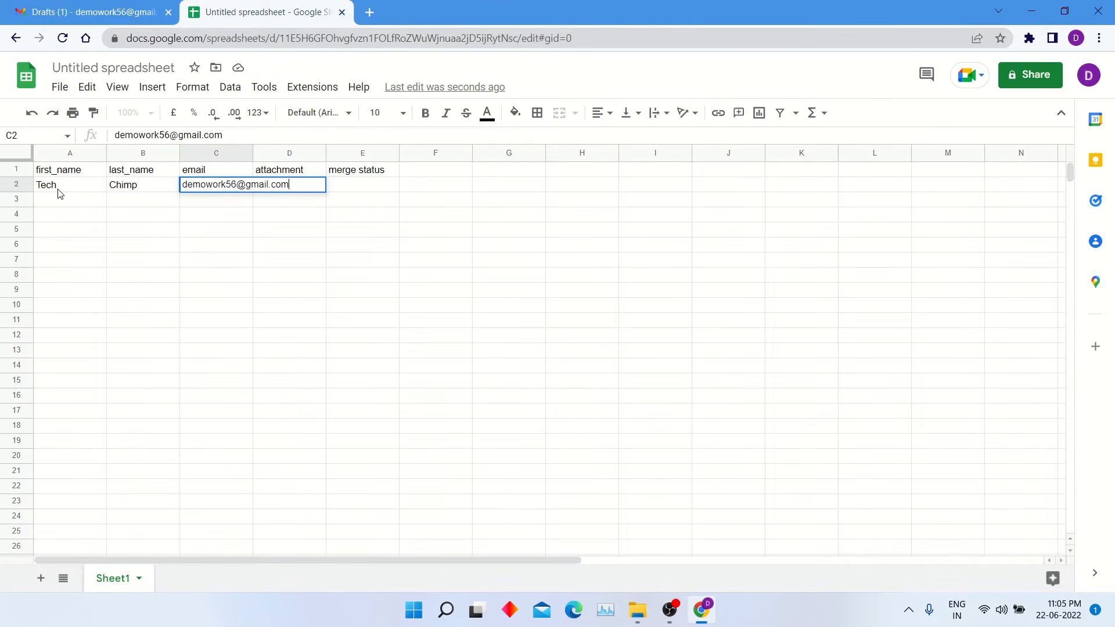
{"action": "left_click", "coordinate": [239, 277]}
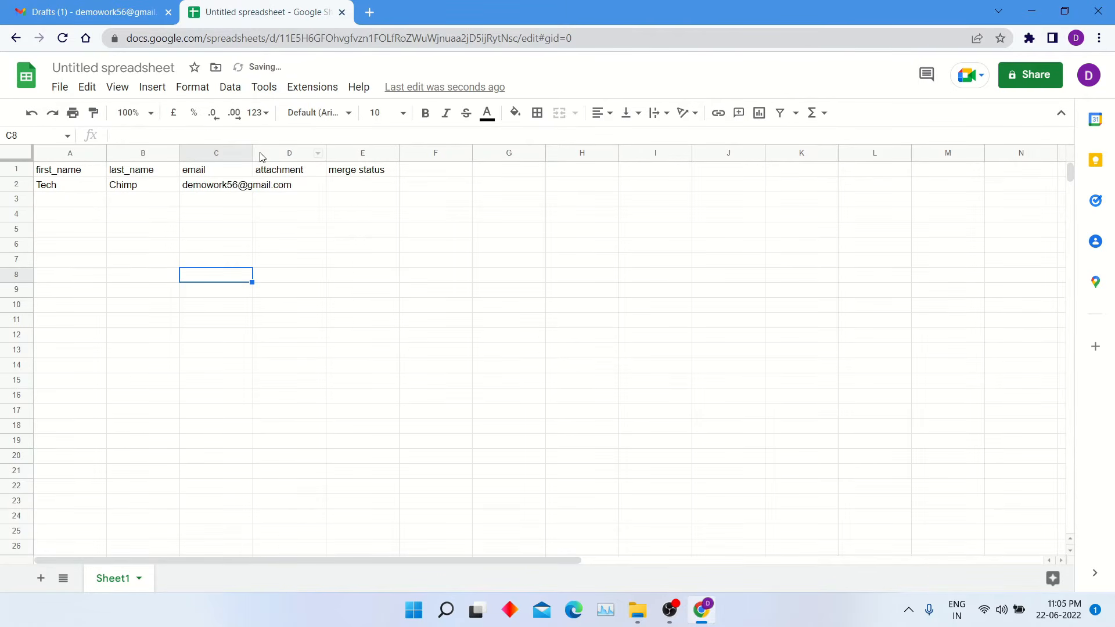
- Widen the email column and fill row 3 with the second recipient's names and e-mail
{"action": "left_click_drag", "start_coordinate": [253, 156], "coordinate": [309, 156]}
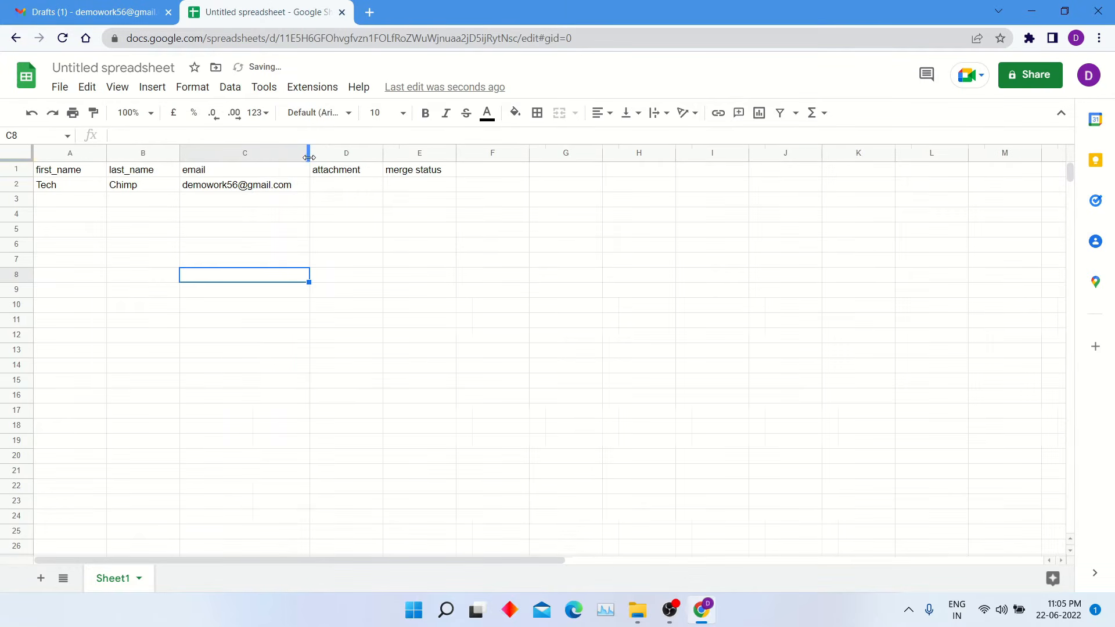
{"action": "left_click", "coordinate": [256, 202]}
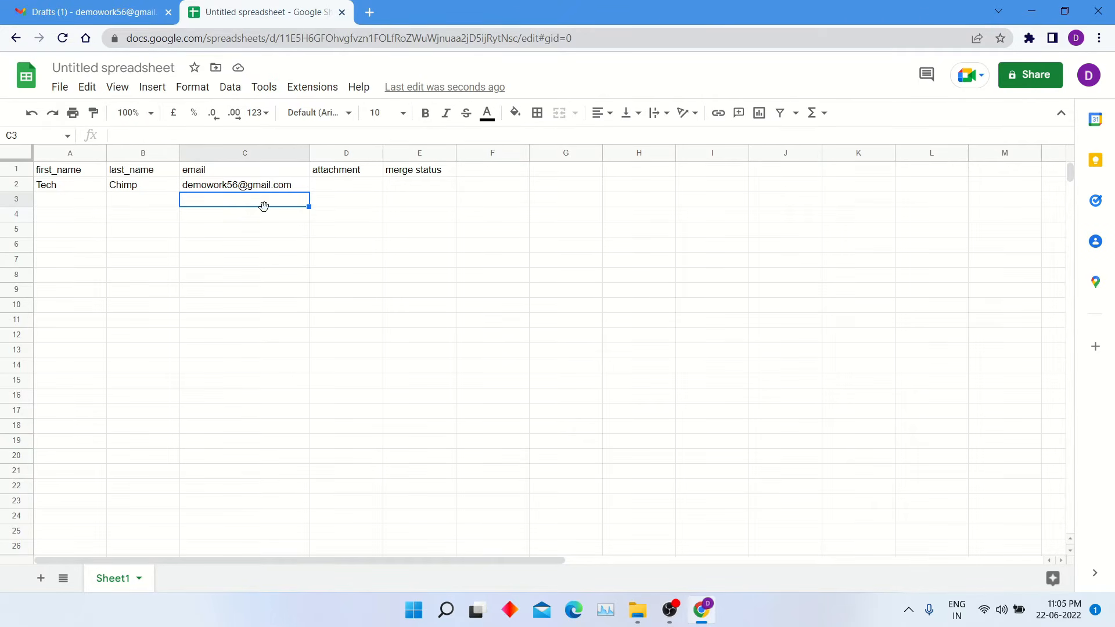
{"action": "left_click", "coordinate": [74, 203]}
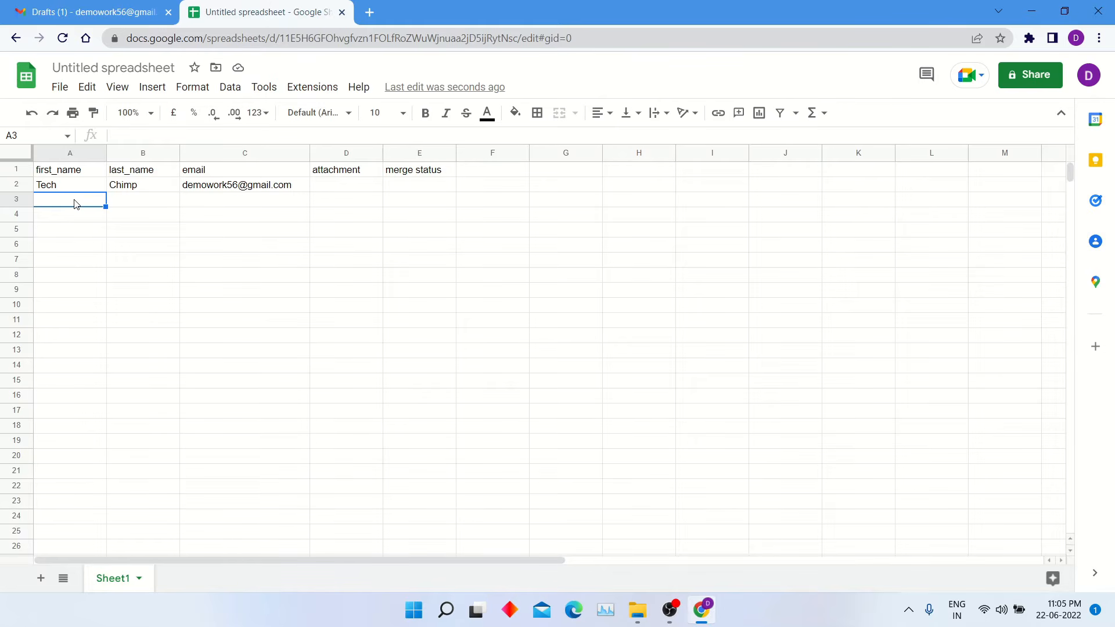
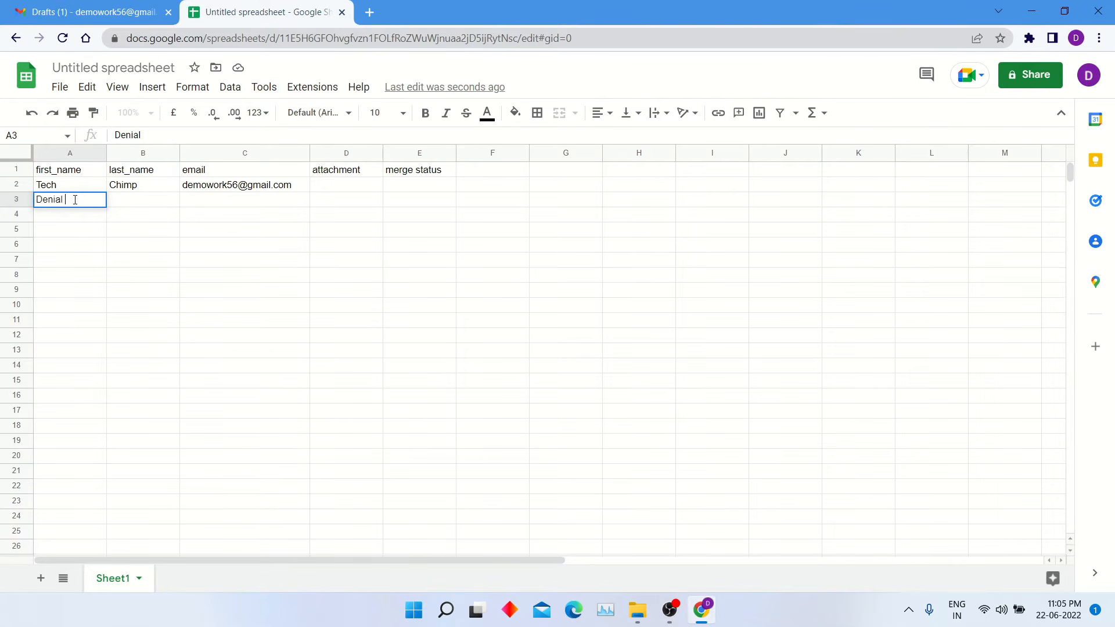
{"action": "key", "text": "Tab"}
{"action": "key", "text": "Tab"}
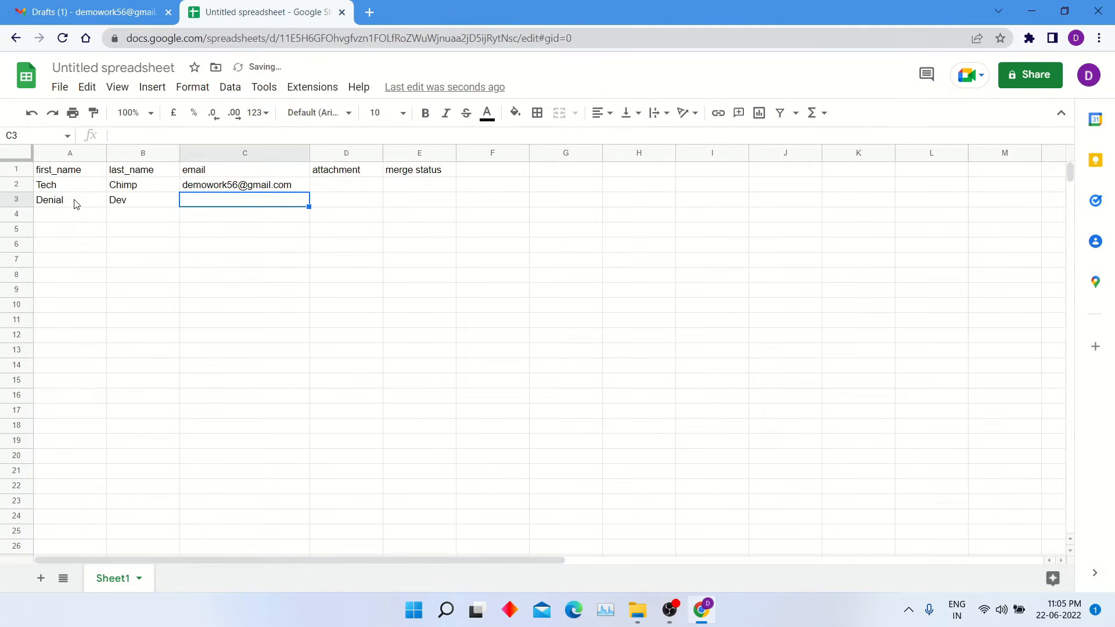
{"action": "type", "text": "Denial"}
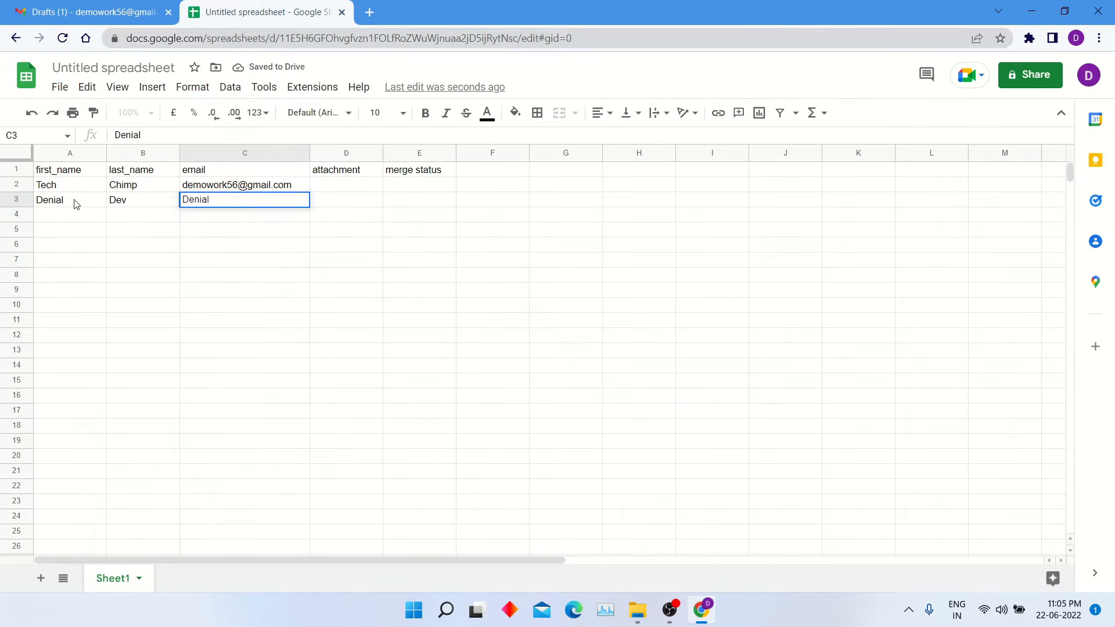
{"action": "key", "text": "BackSpace"}
{"action": "key", "text": "BackSpace"}
{"action": "key", "text": "BackSpace"}
{"action": "key", "text": "BackSpace"}
{"action": "key", "text": "BackSpace"}
{"action": "key", "text": "BackSpace"}
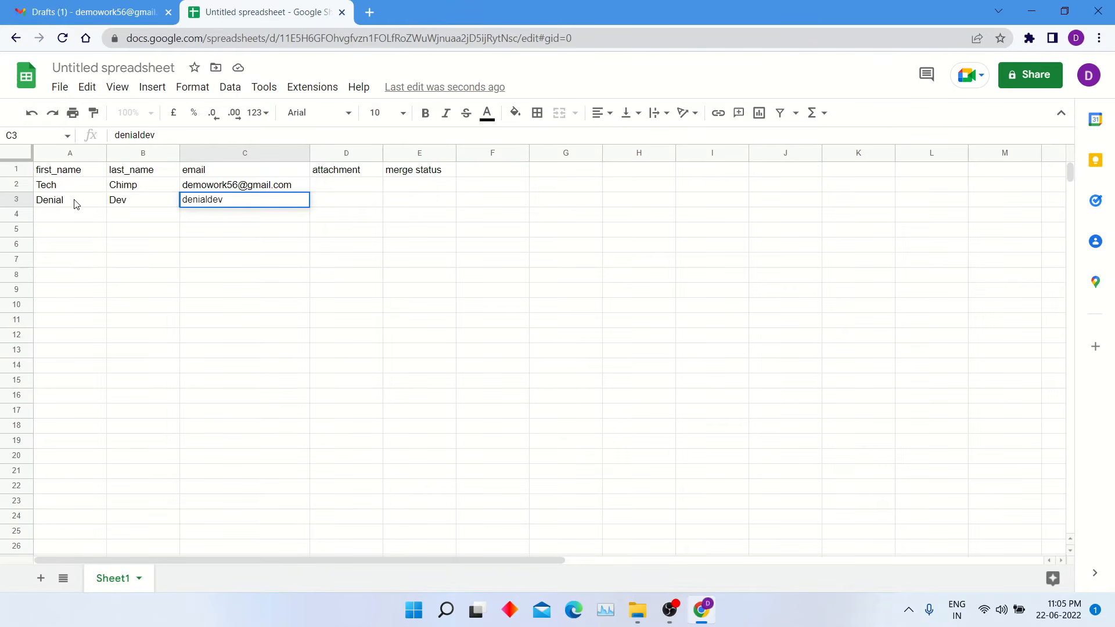
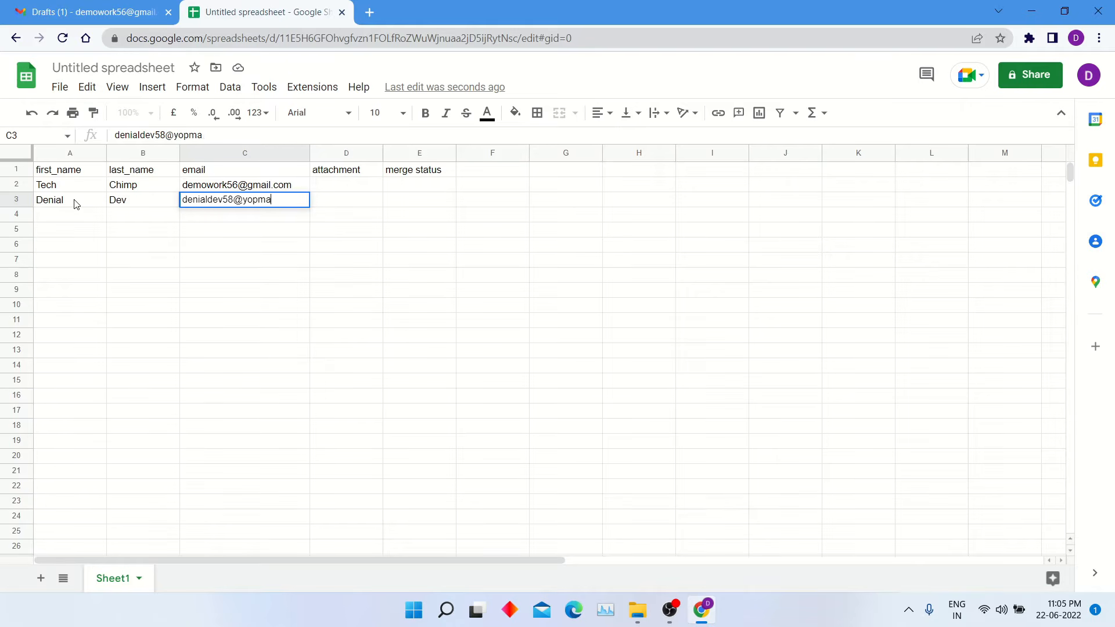
{"action": "left_click", "coordinate": [271, 249]}
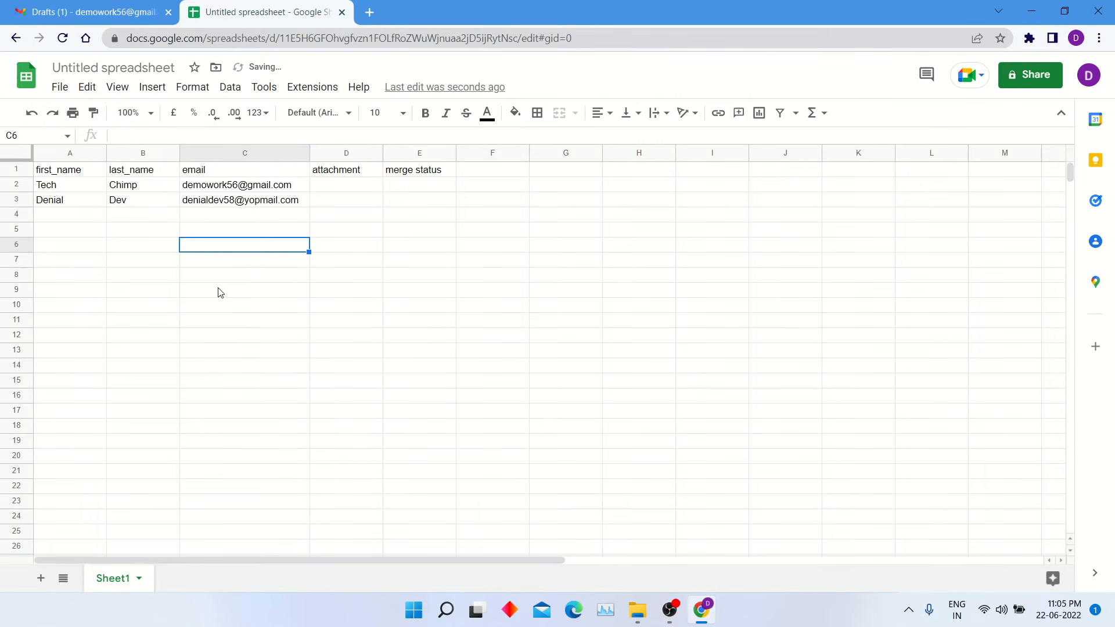
- Search the Workspace Marketplace for 'mail merge' via Extensions > Add-ons and open Mergo's listing
{"action": "left_click", "coordinate": [316, 98]}
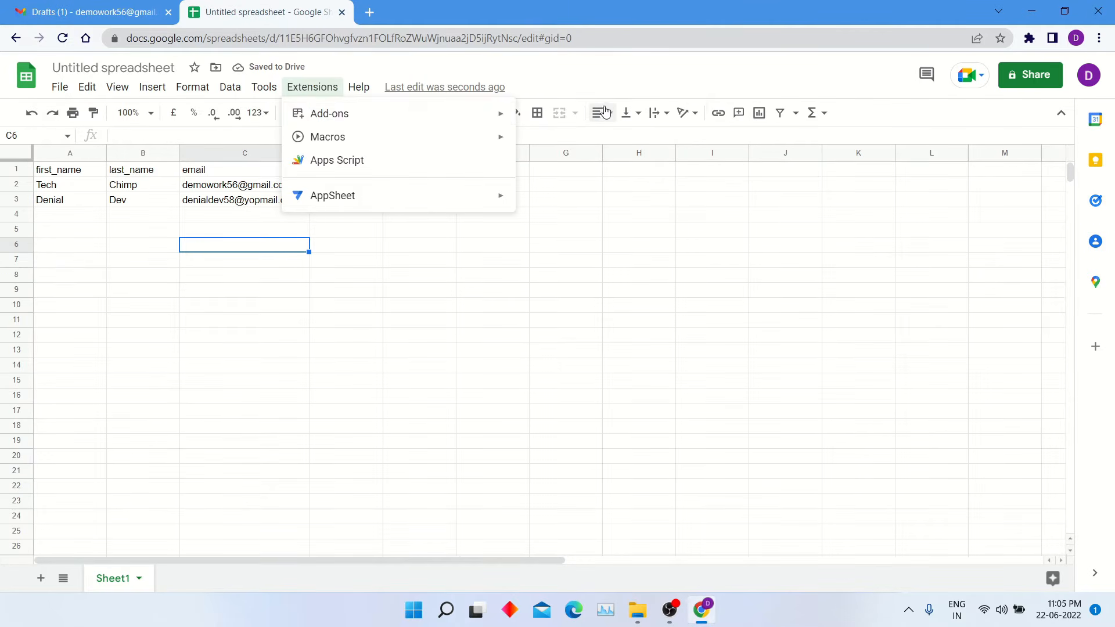
{"action": "mouse_move", "coordinate": [449, 116]}
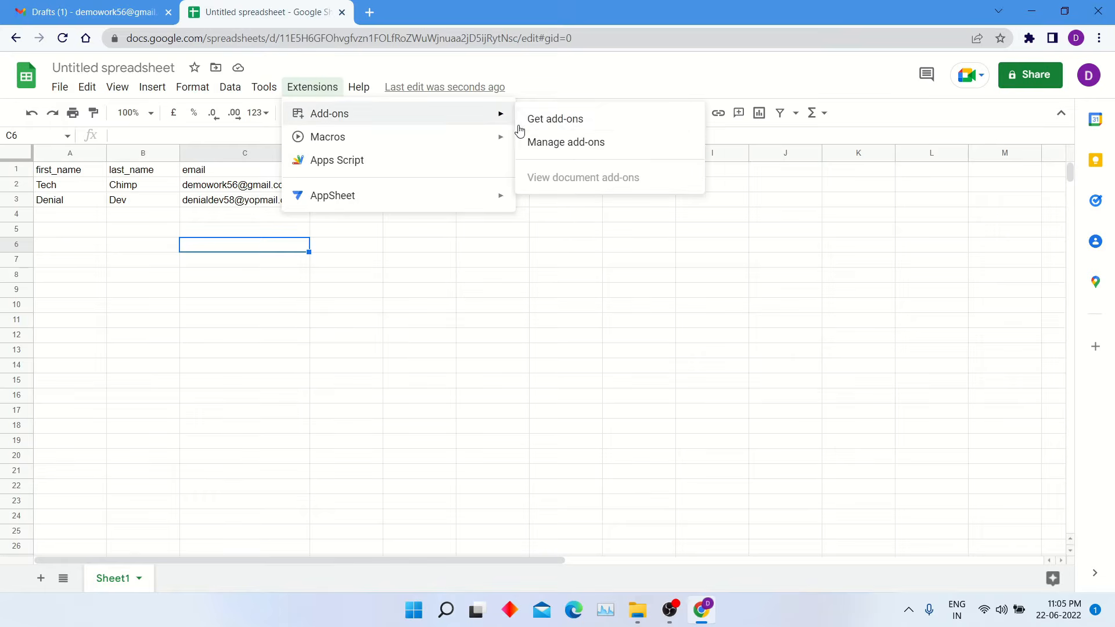
{"action": "left_click", "coordinate": [554, 120]}
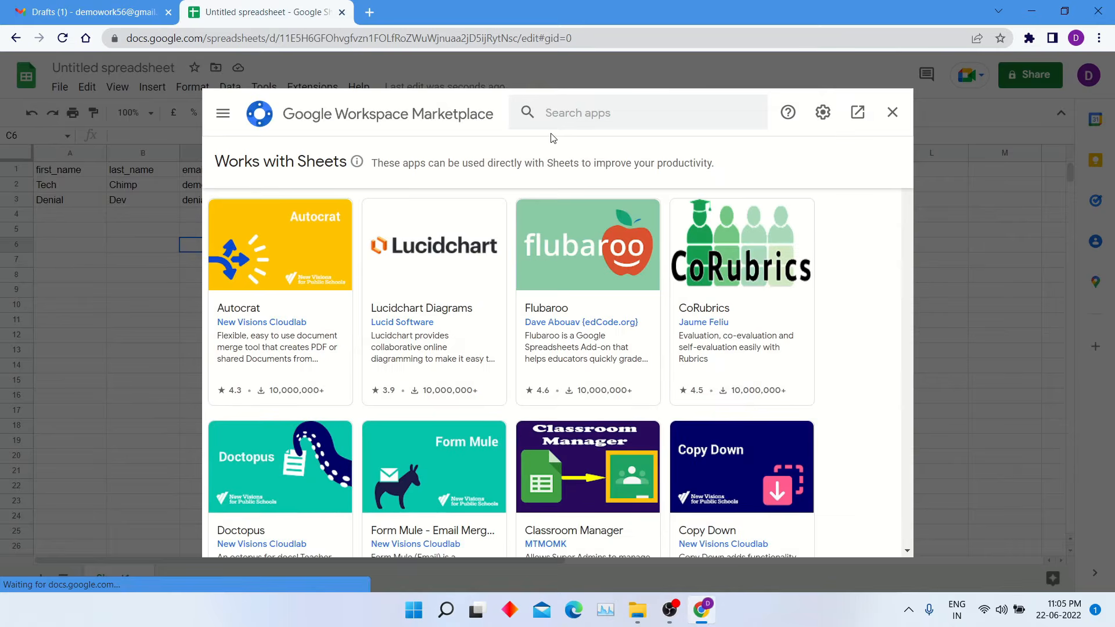
{"action": "left_click", "coordinate": [577, 115]}
{"action": "type", "text": "mail merge"}
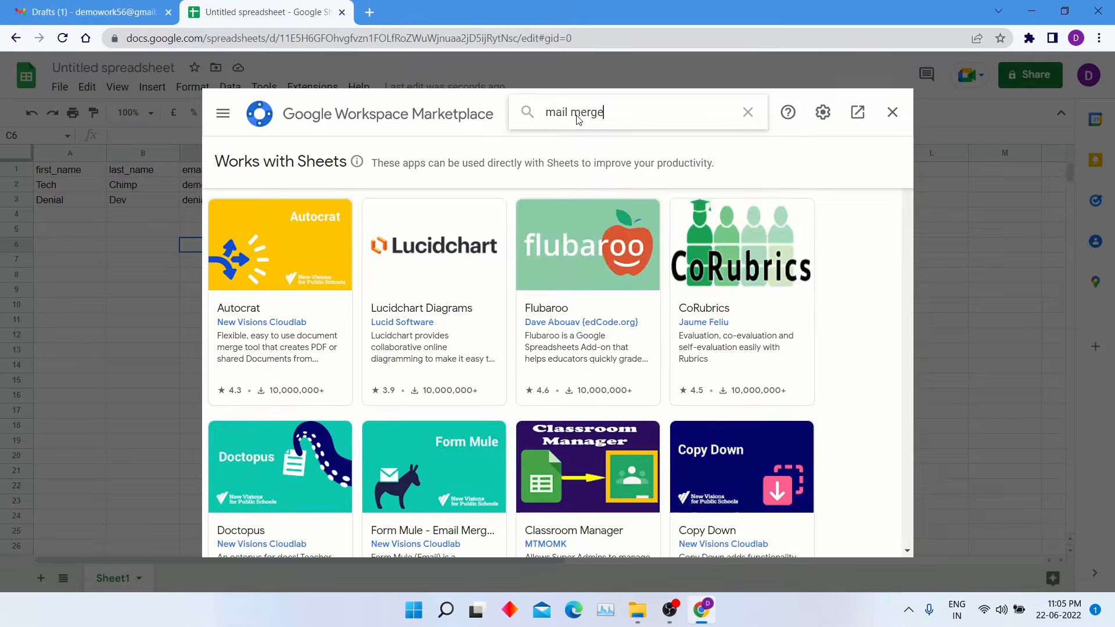
{"action": "key", "text": "Return"}
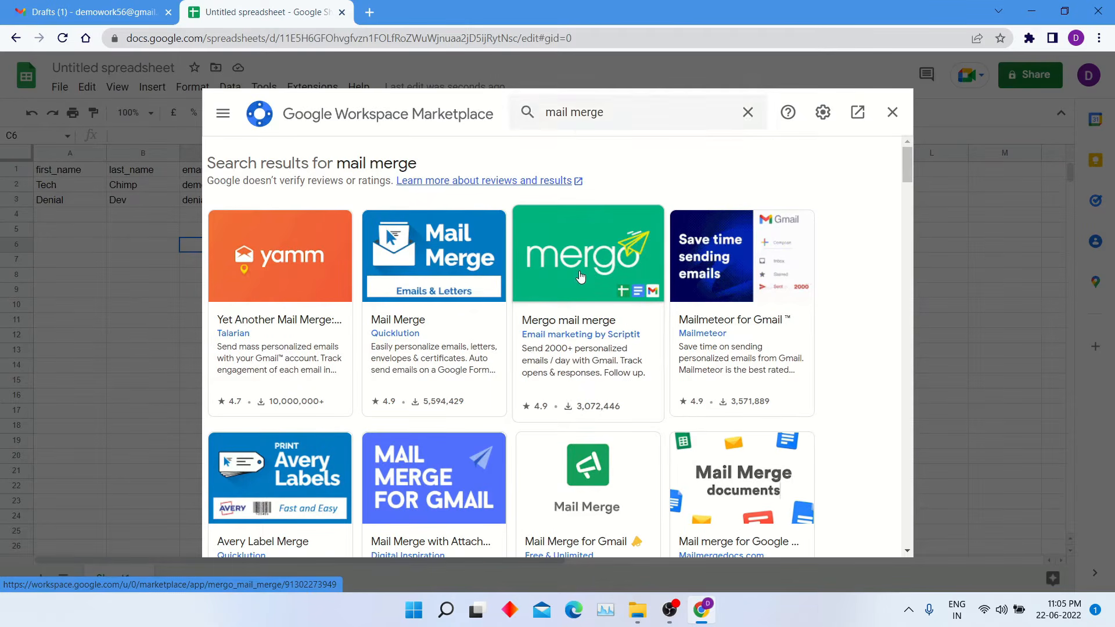
{"action": "left_click", "coordinate": [580, 275]}
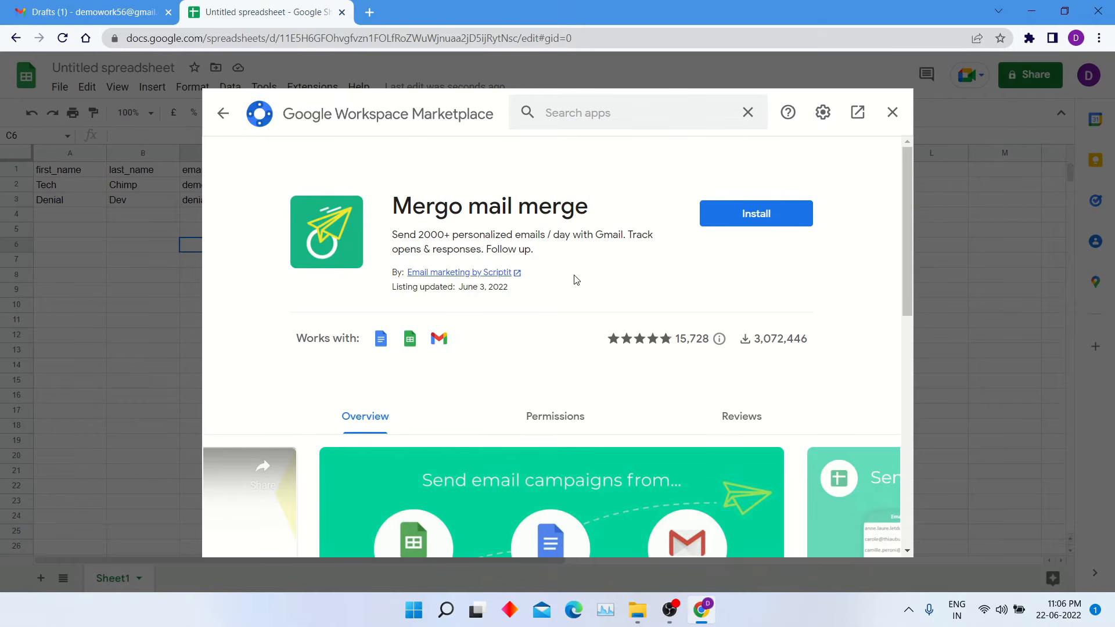
- Install Mergo mail merge, choosing the Google account and allowing its access
{"action": "left_click", "coordinate": [757, 221]}
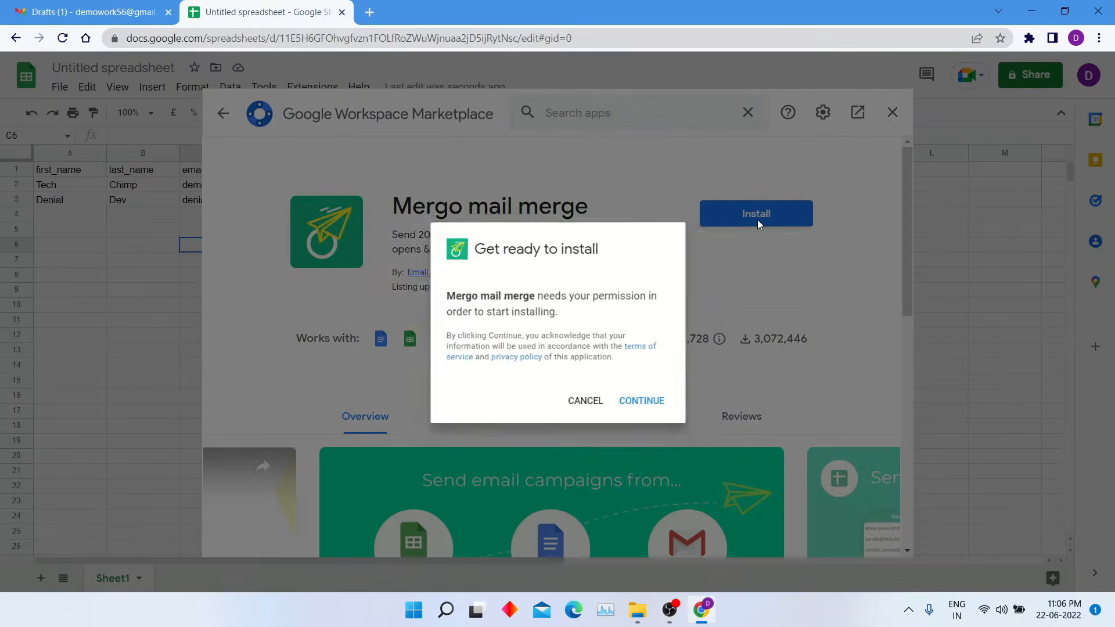
{"action": "left_click", "coordinate": [650, 407]}
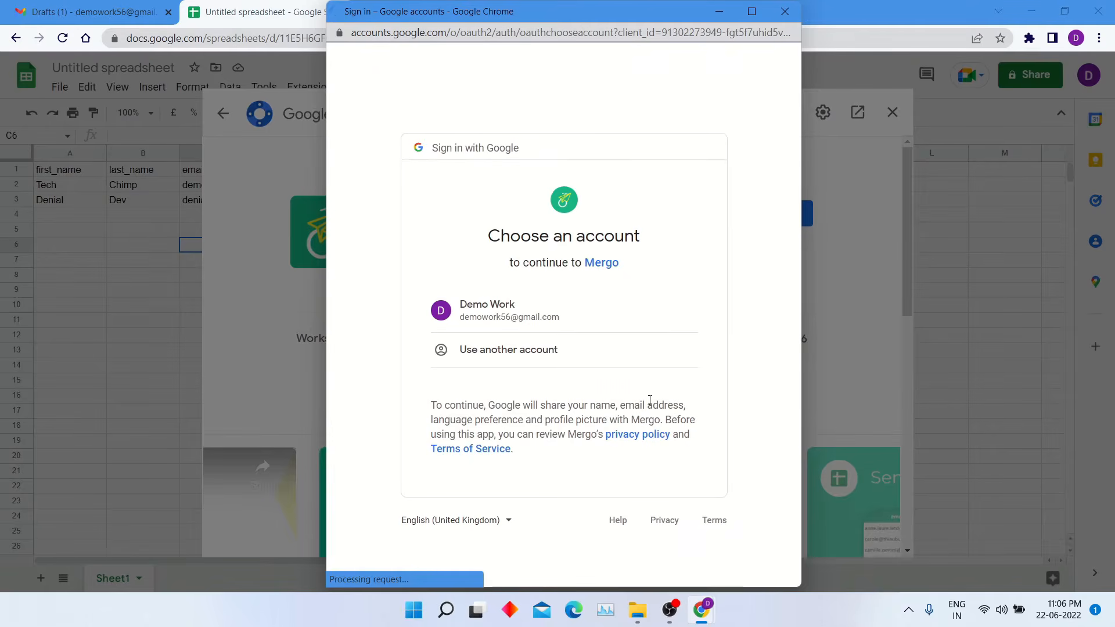
{"action": "left_click", "coordinate": [543, 326]}
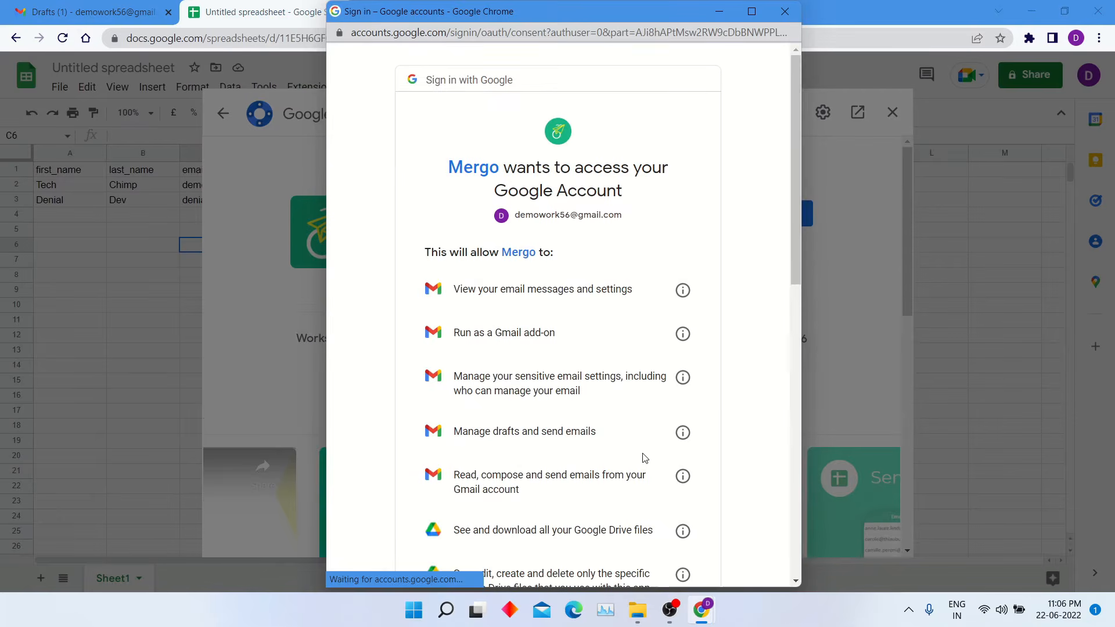
{"action": "left_click_drag", "start_coordinate": [796, 216], "coordinate": [811, 493]}
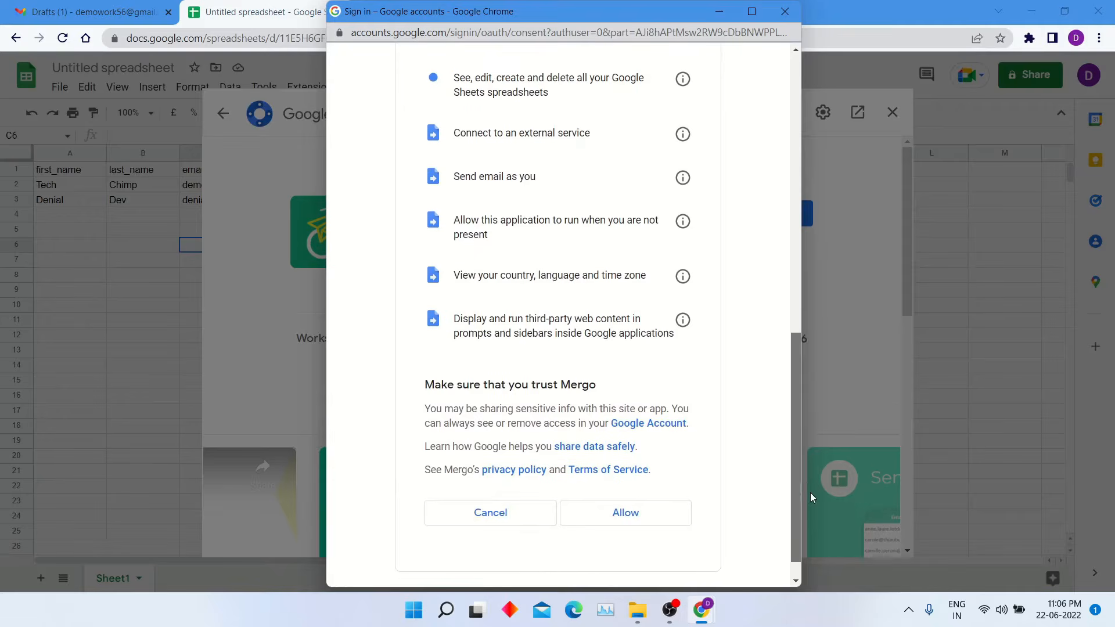
{"action": "left_click", "coordinate": [654, 515]}
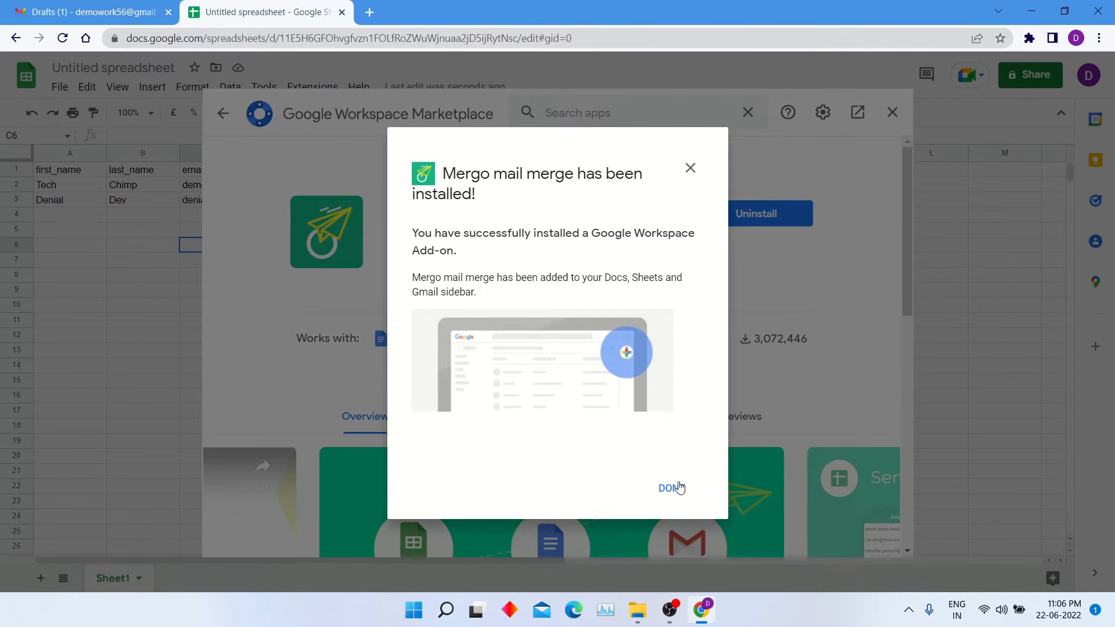
{"action": "left_click", "coordinate": [673, 487]}
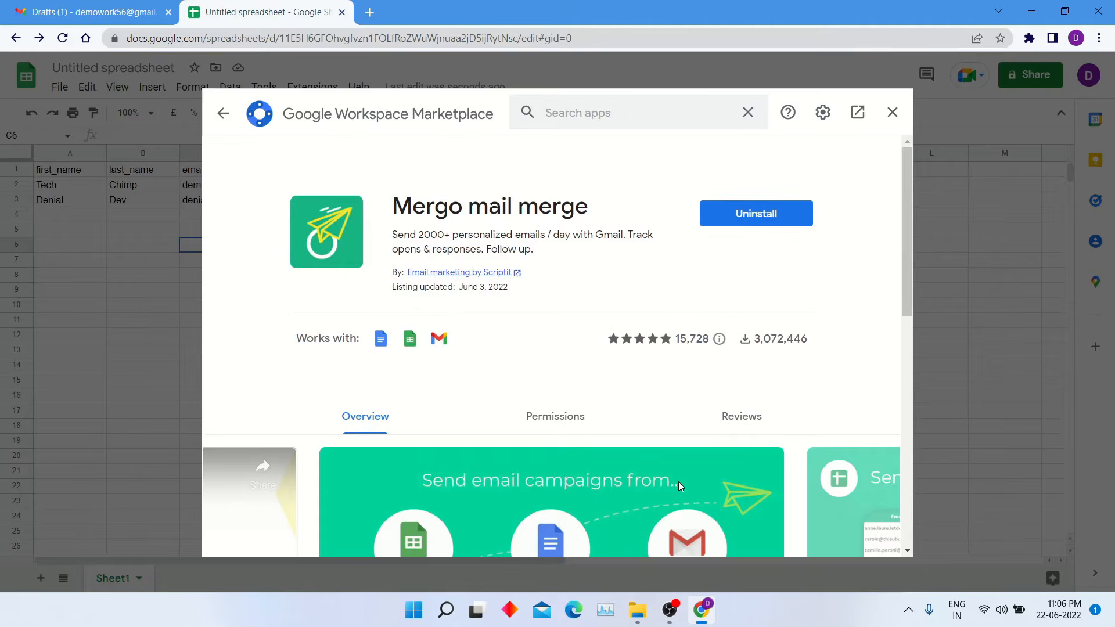
- Close the Marketplace and reload the spreadsheet so Mergo appears
{"action": "left_click", "coordinate": [892, 112]}
{"action": "left_click", "coordinate": [472, 44]}
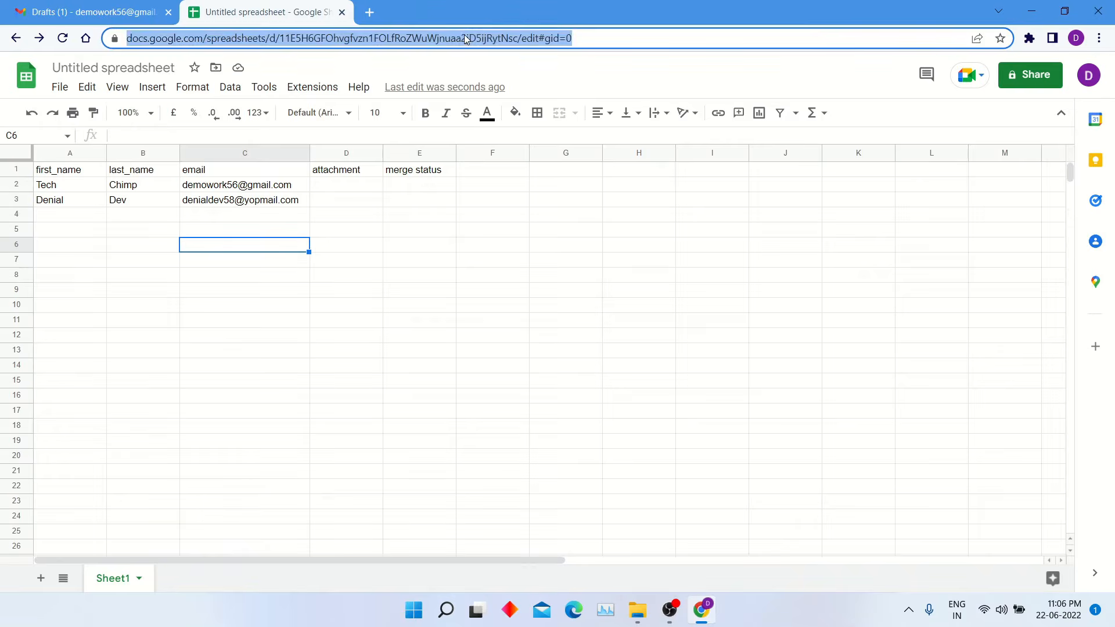
{"action": "key", "text": "Return"}
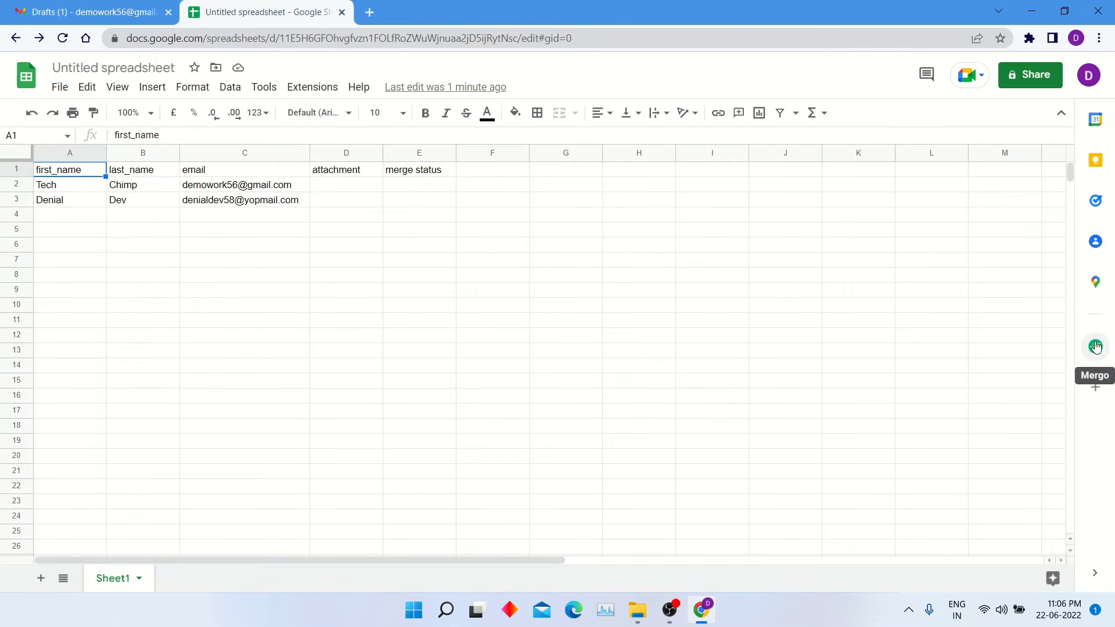
- Start a Mergo mail merge with the Mail Merge With Attachment draft, viewing it in Gmail
{"action": "left_click", "coordinate": [1096, 347]}
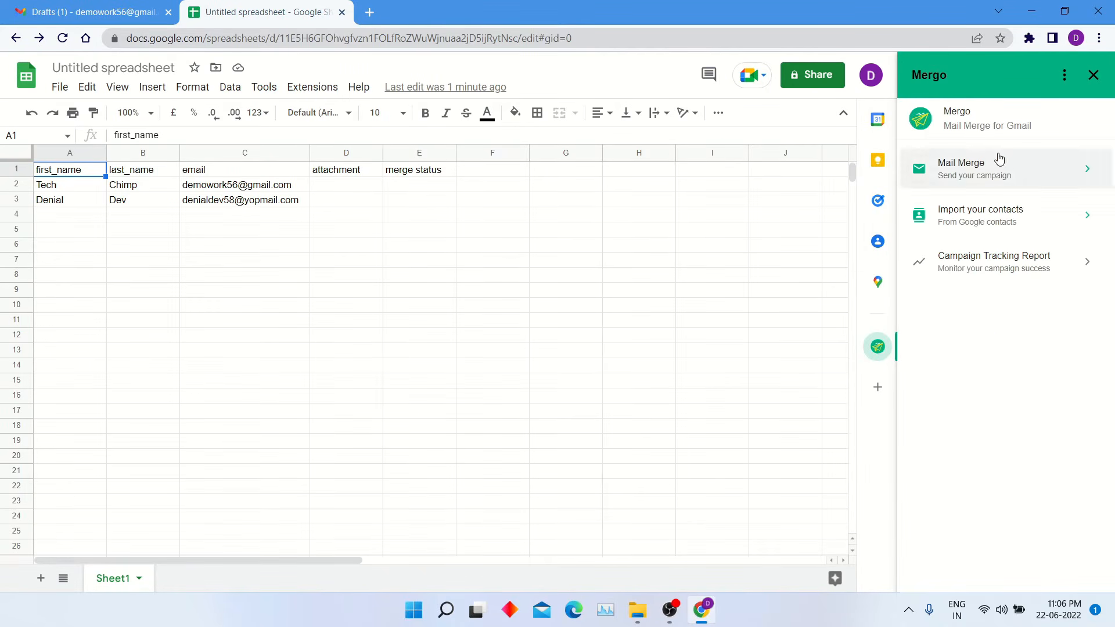
{"action": "left_click", "coordinate": [1049, 188]}
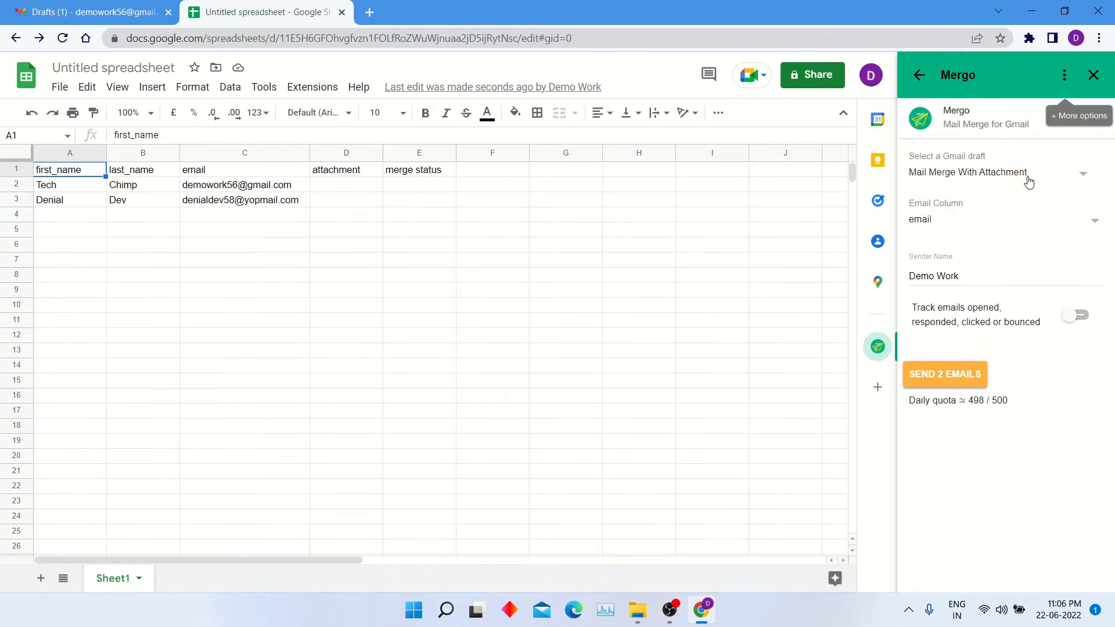
{"action": "left_click", "coordinate": [1029, 183]}
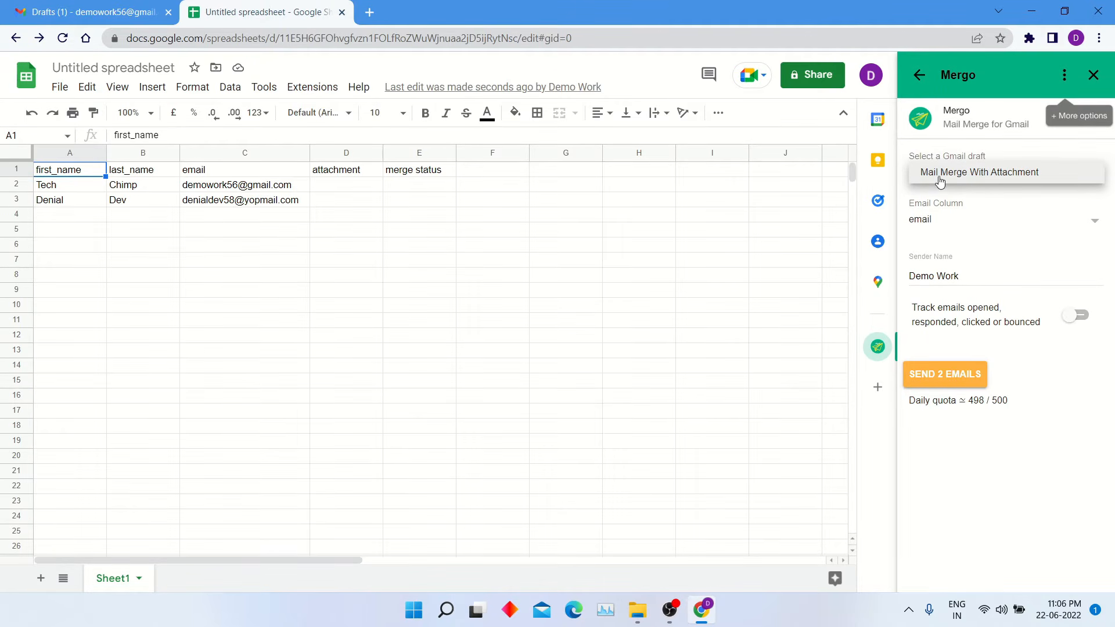
{"action": "left_click", "coordinate": [99, 12]}
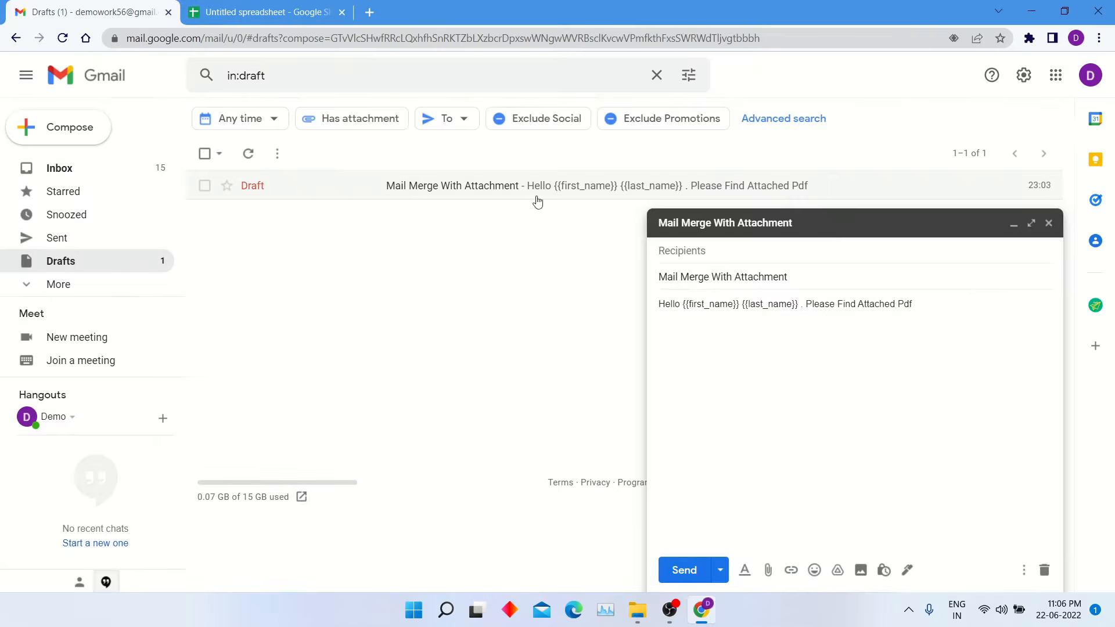
- In Mergo, use column C as Email Column, sender name 'Mail Merge Testing', and enable tracking
{"action": "left_click", "coordinate": [256, 12]}
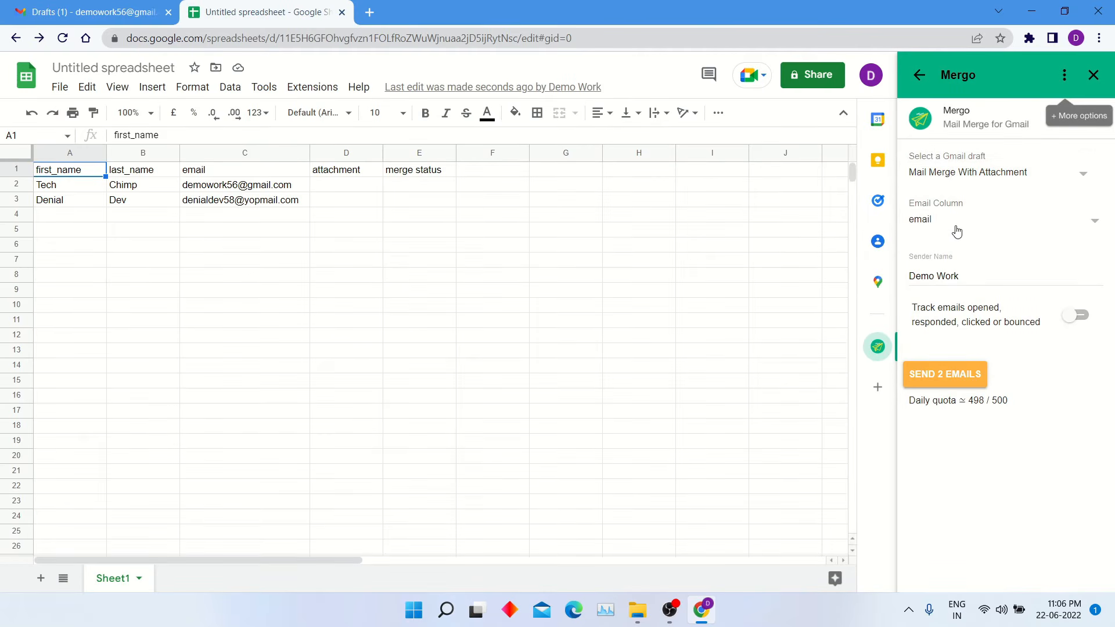
{"action": "left_click", "coordinate": [234, 170]}
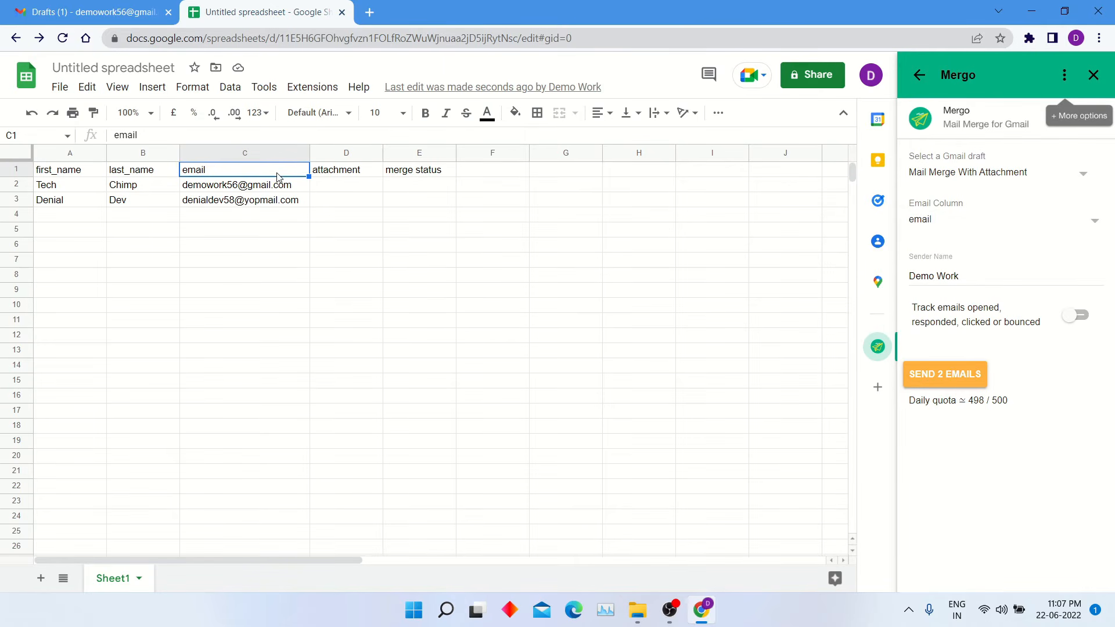
{"action": "left_click_drag", "start_coordinate": [276, 175], "coordinate": [262, 325]}
{"action": "triple_click", "coordinate": [960, 271]}
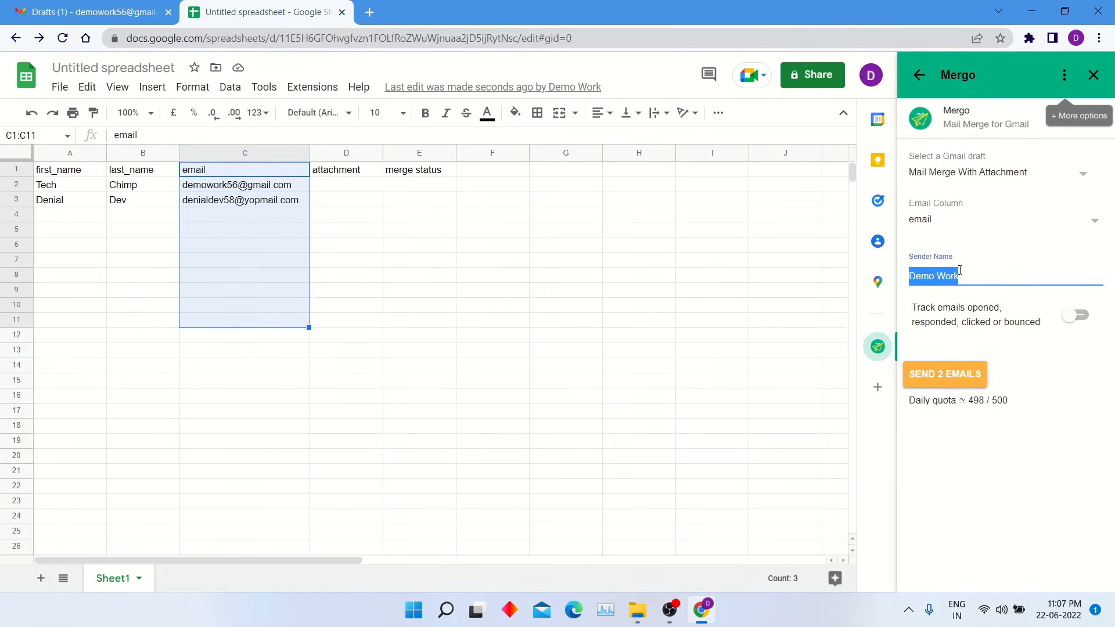
{"action": "left_click", "coordinate": [991, 298]}
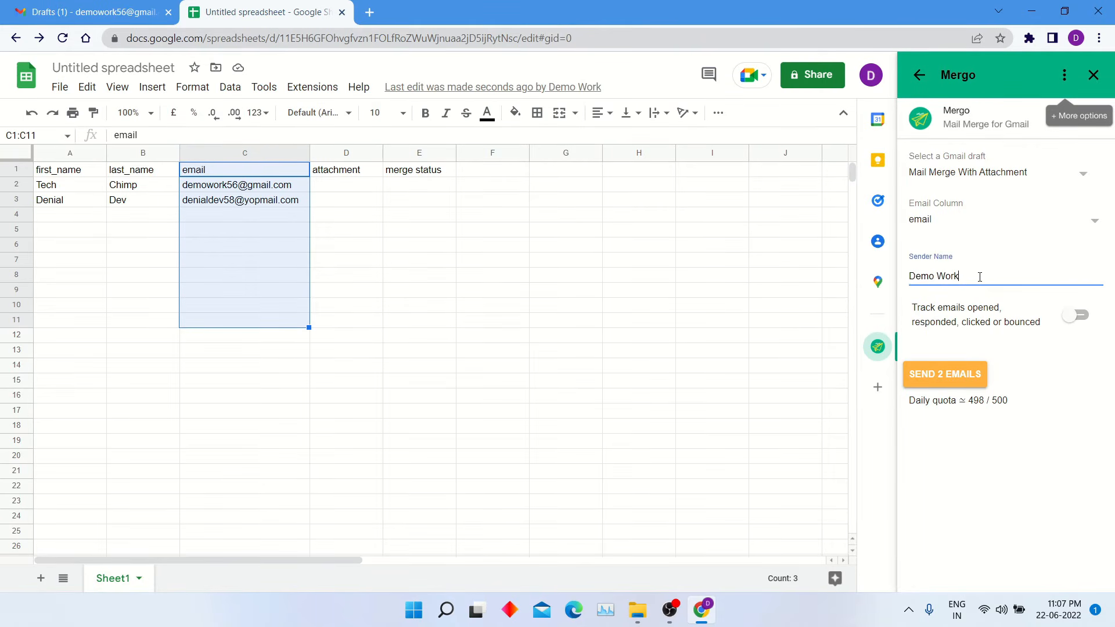
{"action": "triple_click", "coordinate": [980, 277]}
{"action": "type", "text": "Mail Merge Testing"}
{"action": "left_click", "coordinate": [1084, 317]}
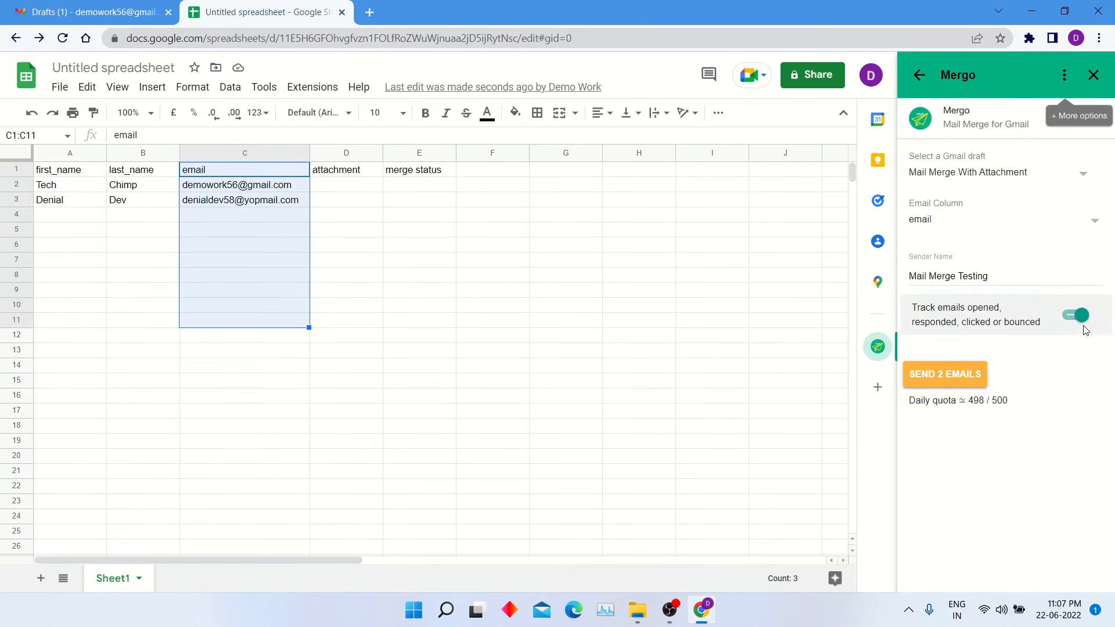
- Try selecting a Drive folder for Mergo's personalized attachments, find none, and return to Gmail
{"action": "left_click", "coordinate": [1068, 79]}
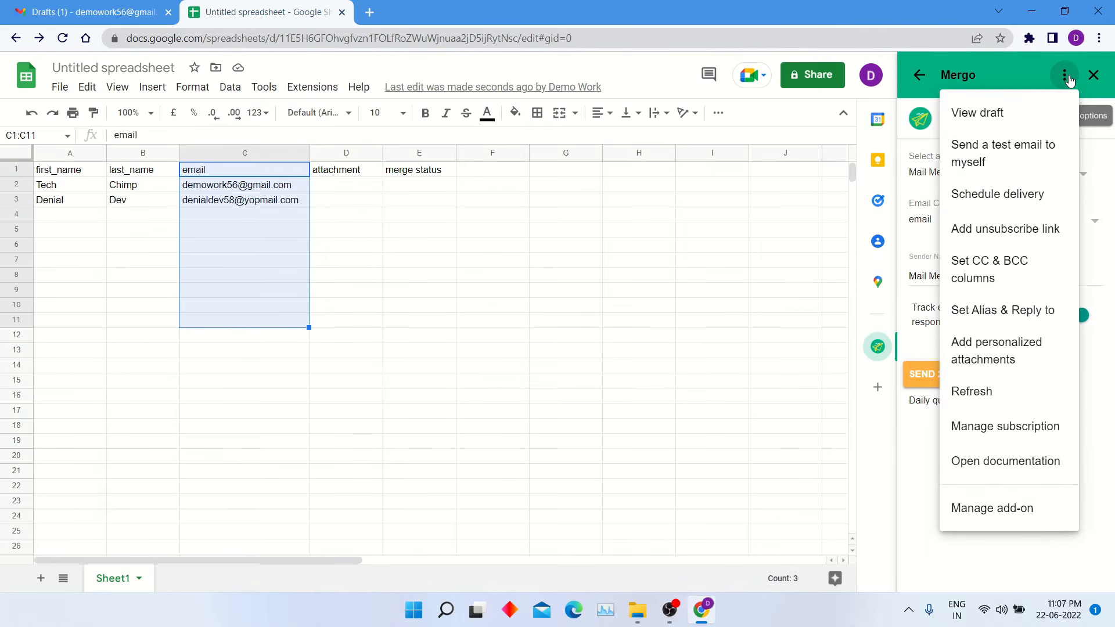
{"action": "left_click", "coordinate": [1010, 370]}
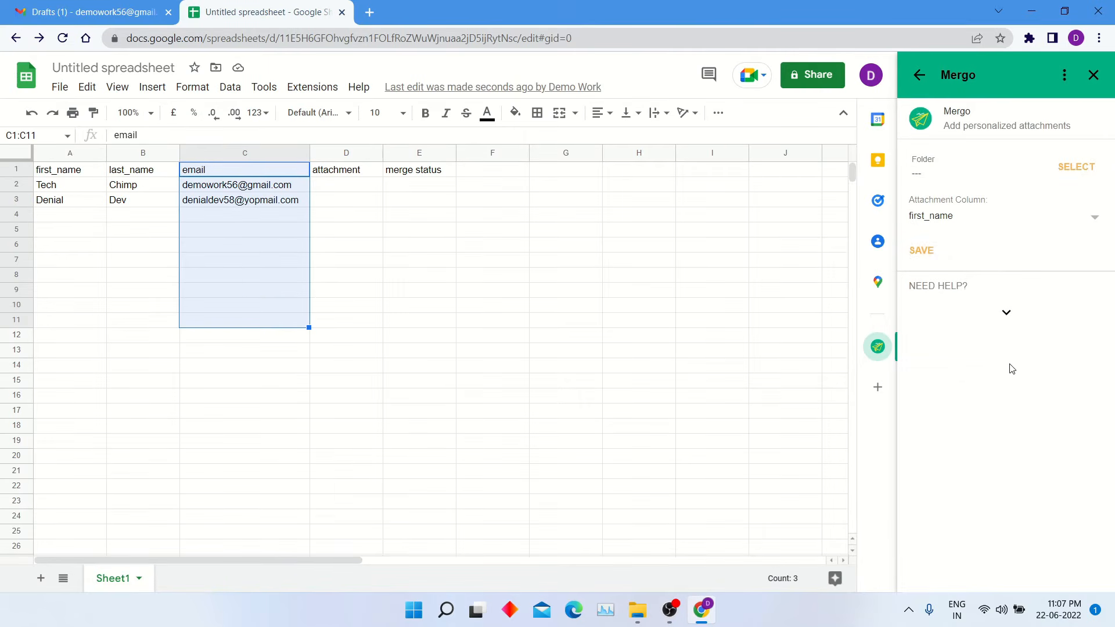
{"action": "left_click", "coordinate": [1067, 173]}
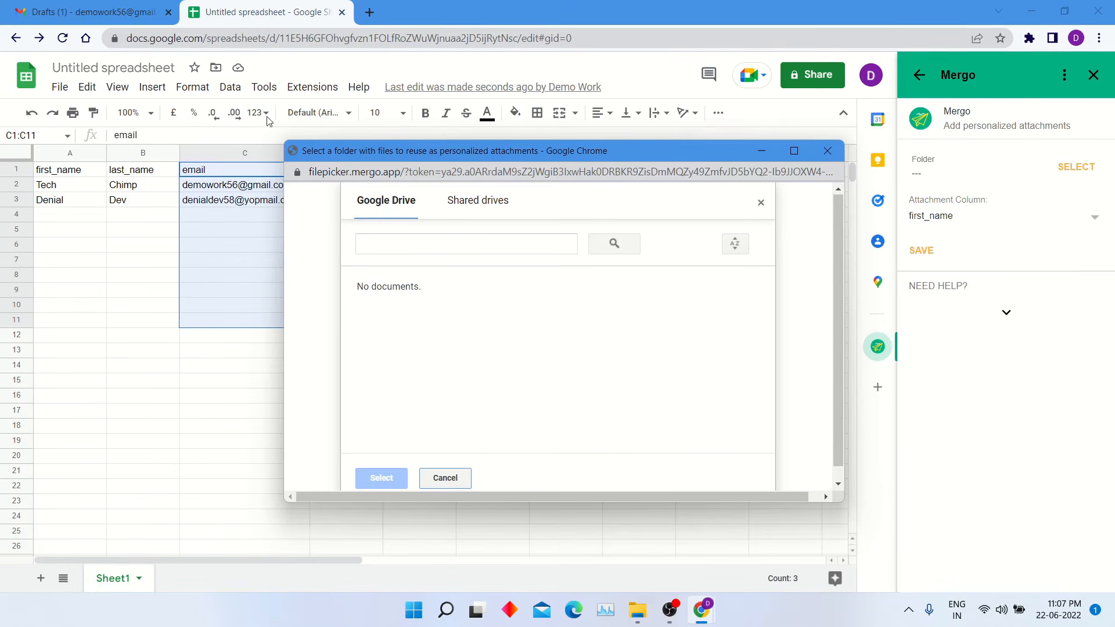
{"action": "left_click", "coordinate": [45, 5]}
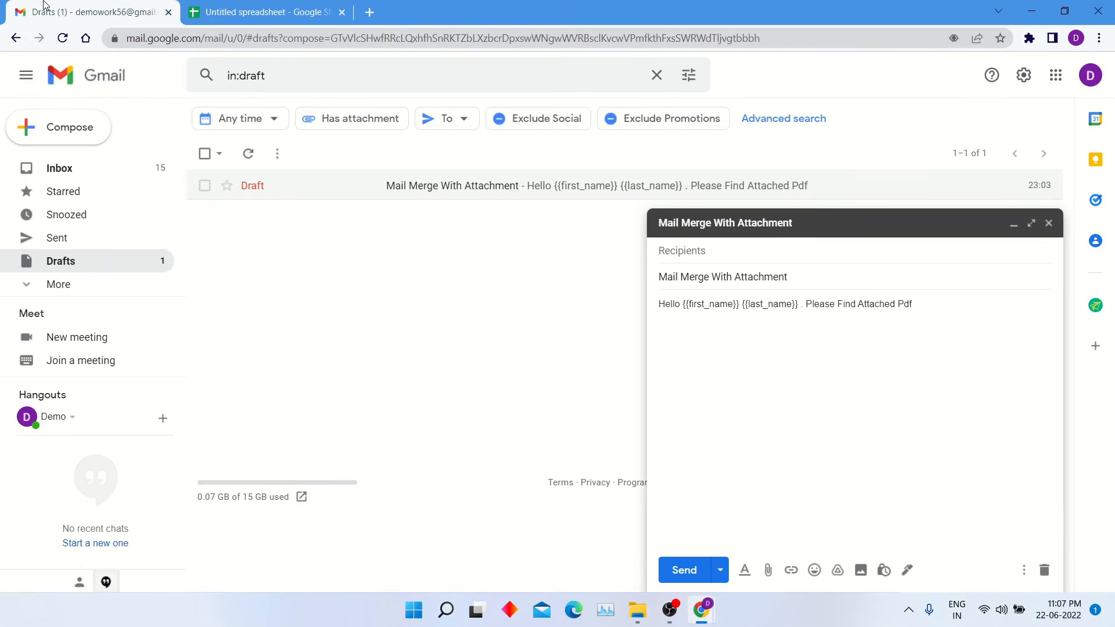
- Launch Google Drive in a new tab from the Google apps grid
{"action": "left_click", "coordinate": [1053, 84]}
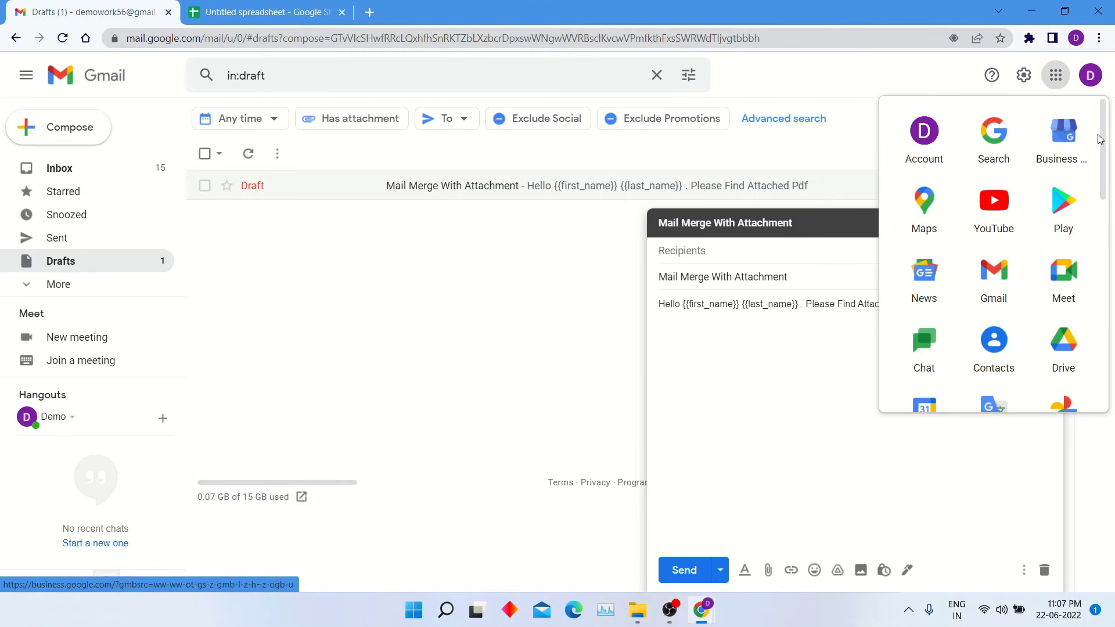
{"action": "left_click_drag", "start_coordinate": [1100, 142], "coordinate": [1103, 169]}
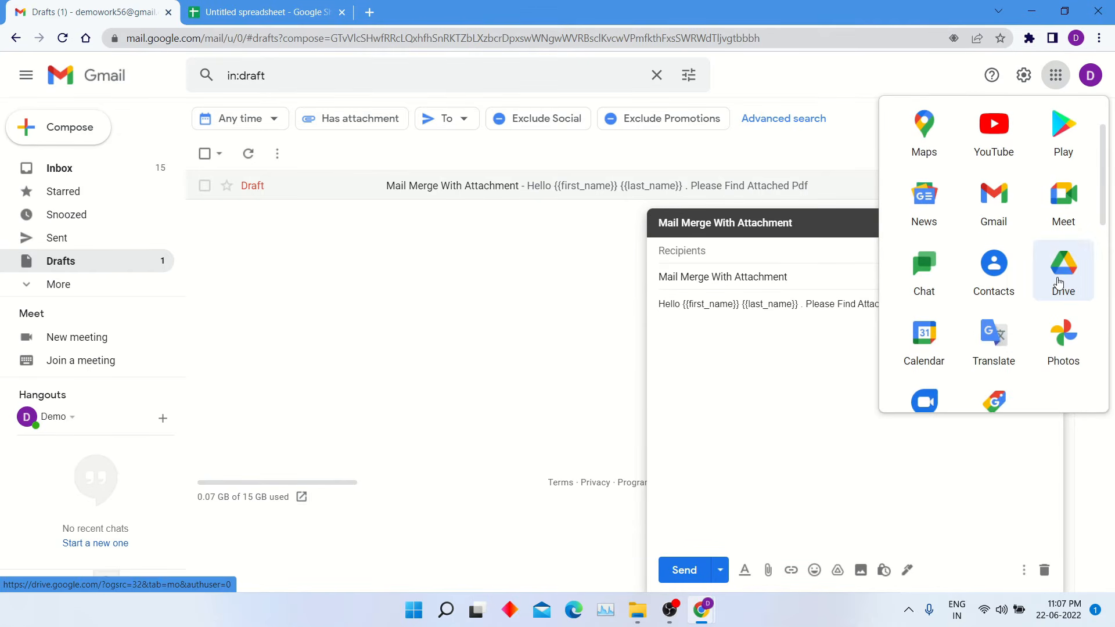
{"action": "left_click", "coordinate": [1060, 283]}
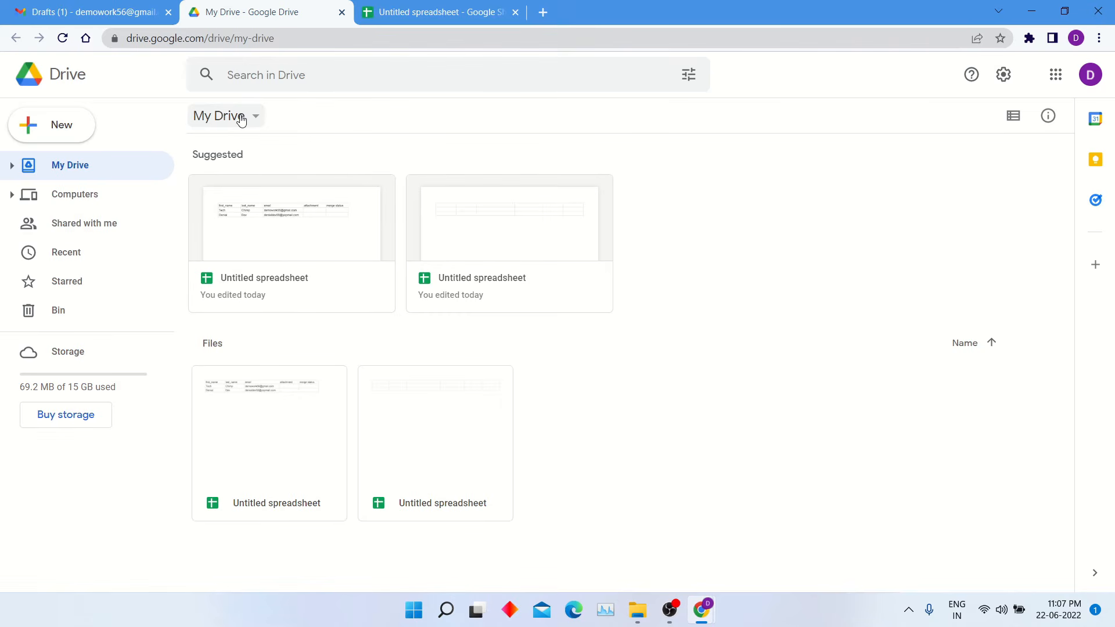
- Create a folder named 'Mail Merge' in My Drive and open it
{"action": "left_click", "coordinate": [87, 125]}
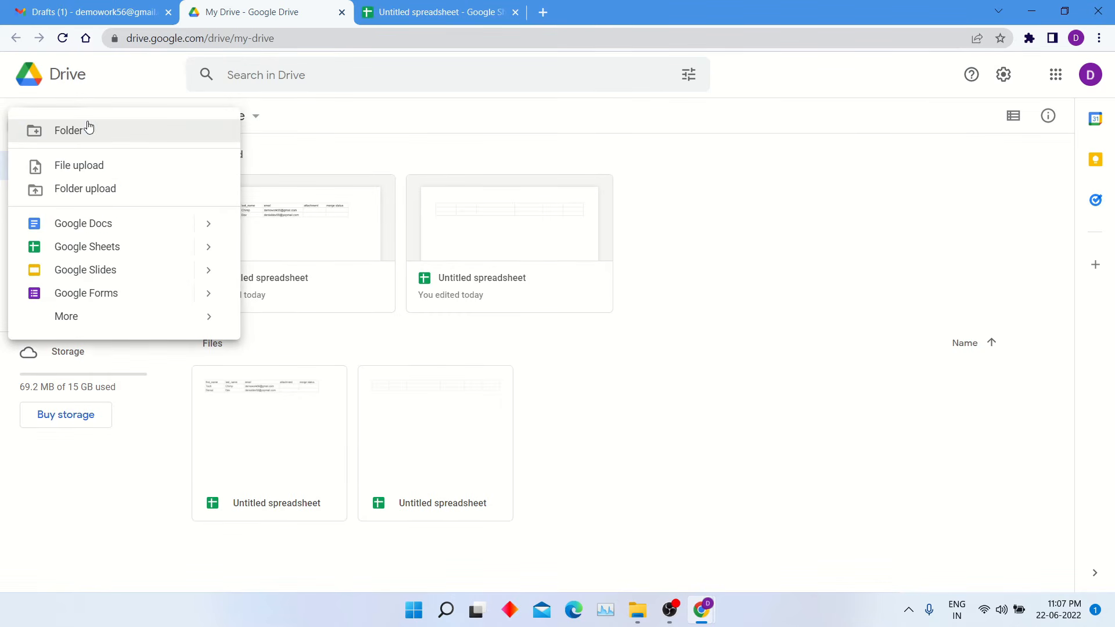
{"action": "left_click", "coordinate": [114, 132]}
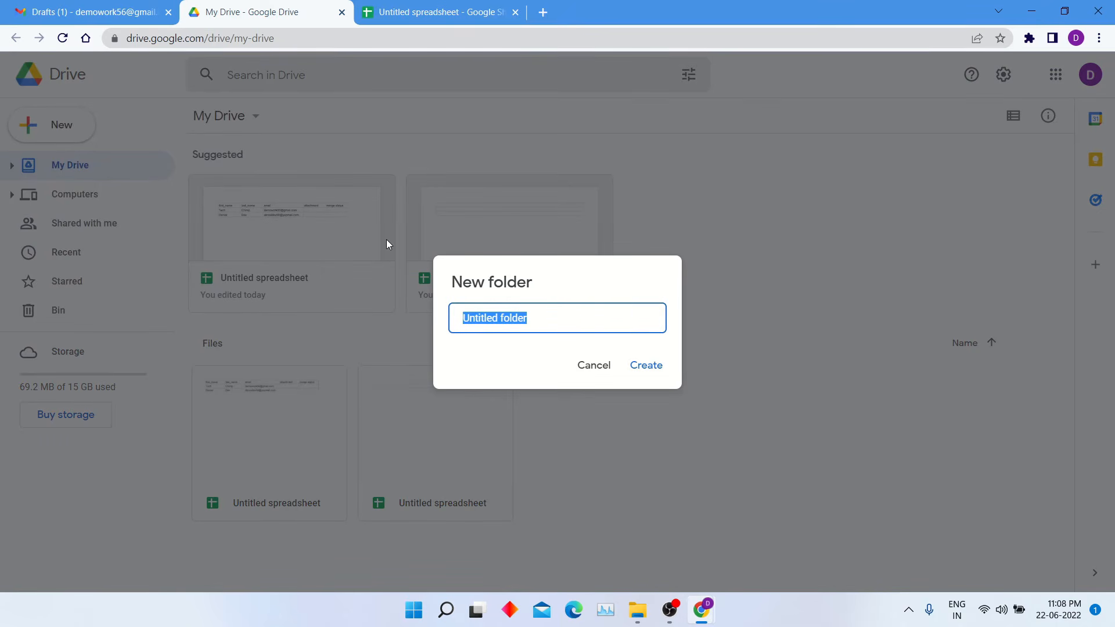
{"action": "type", "text": "Mail M"}
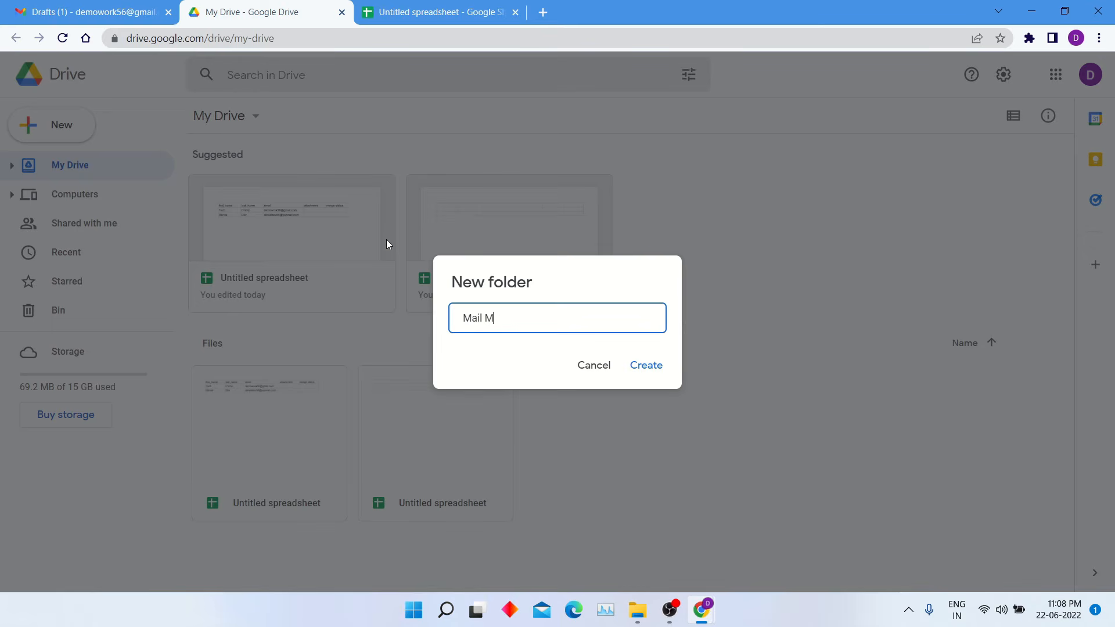
{"action": "type", "text": "erge"}
{"action": "key", "text": "Return"}
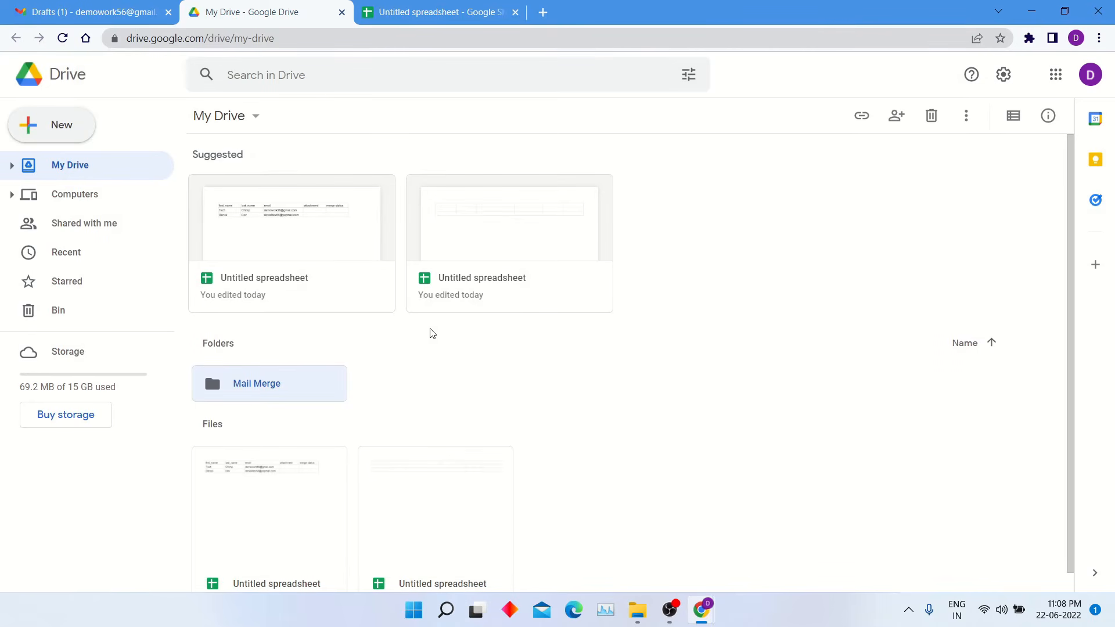
{"action": "double_click", "coordinate": [258, 388]}
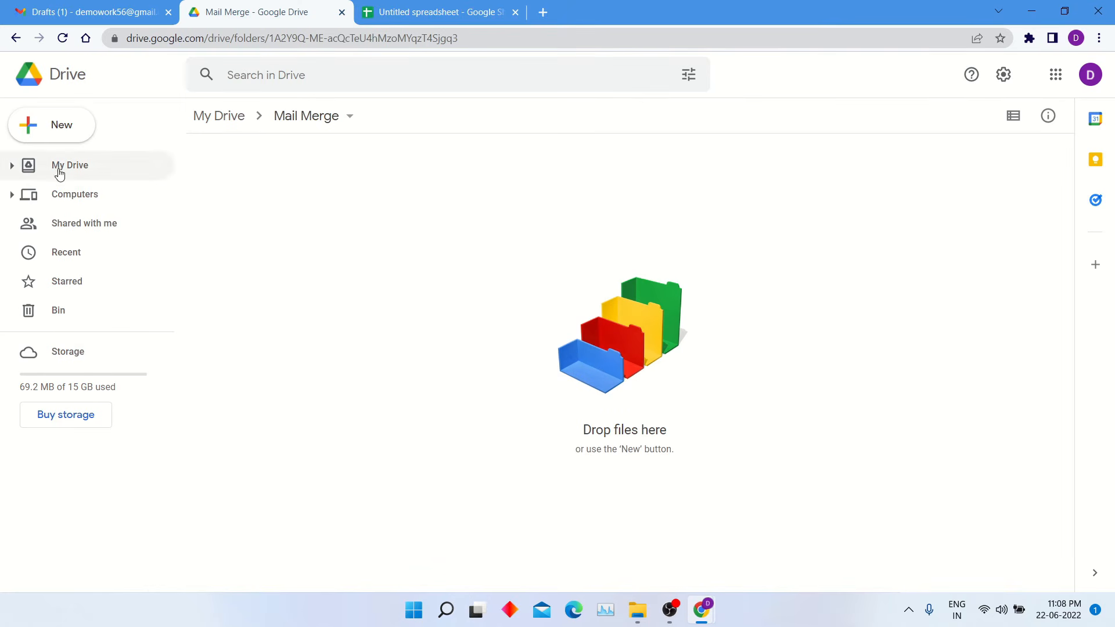
{"action": "left_click", "coordinate": [47, 135]}
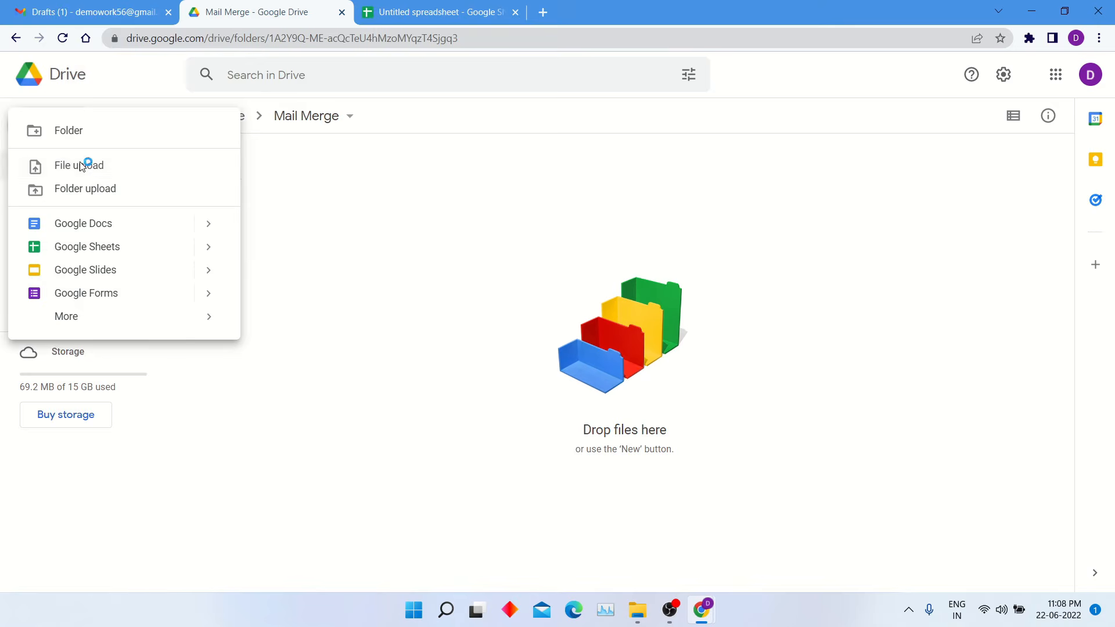
- Upload Mail Merge PDF from the Desktop into the Mail Merge folder
{"action": "left_click", "coordinate": [82, 165]}
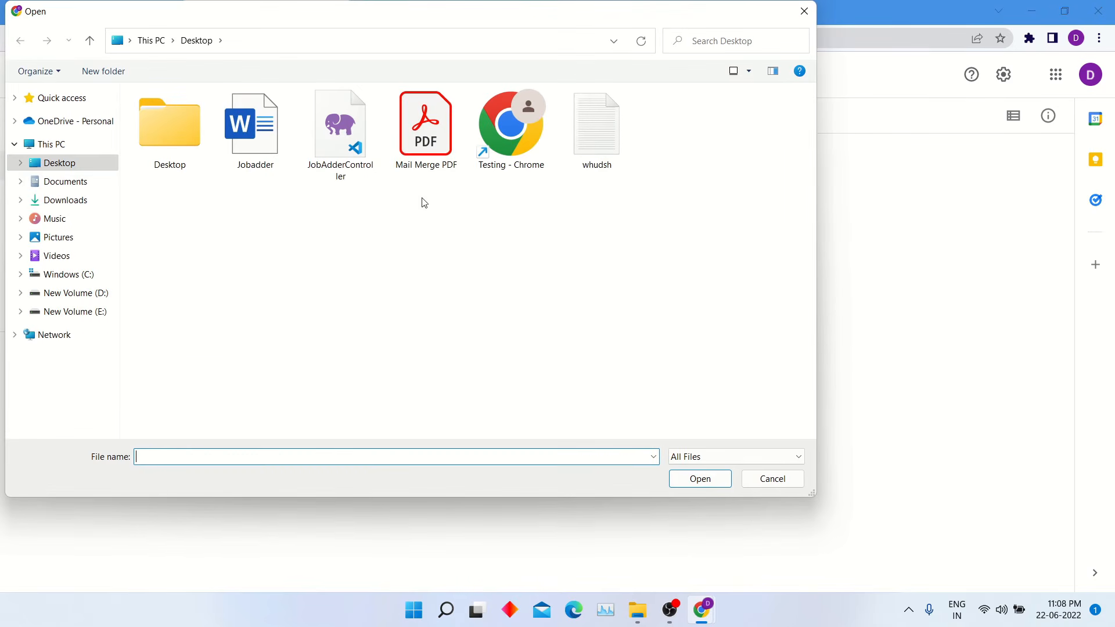
{"action": "left_click", "coordinate": [426, 129]}
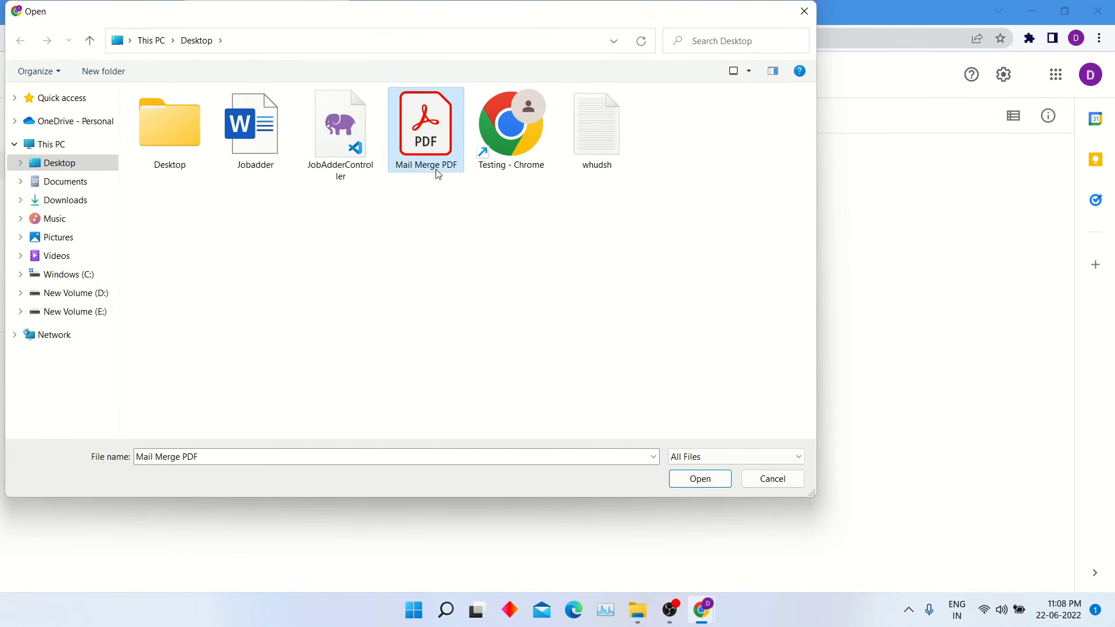
{"action": "left_click", "coordinate": [691, 479]}
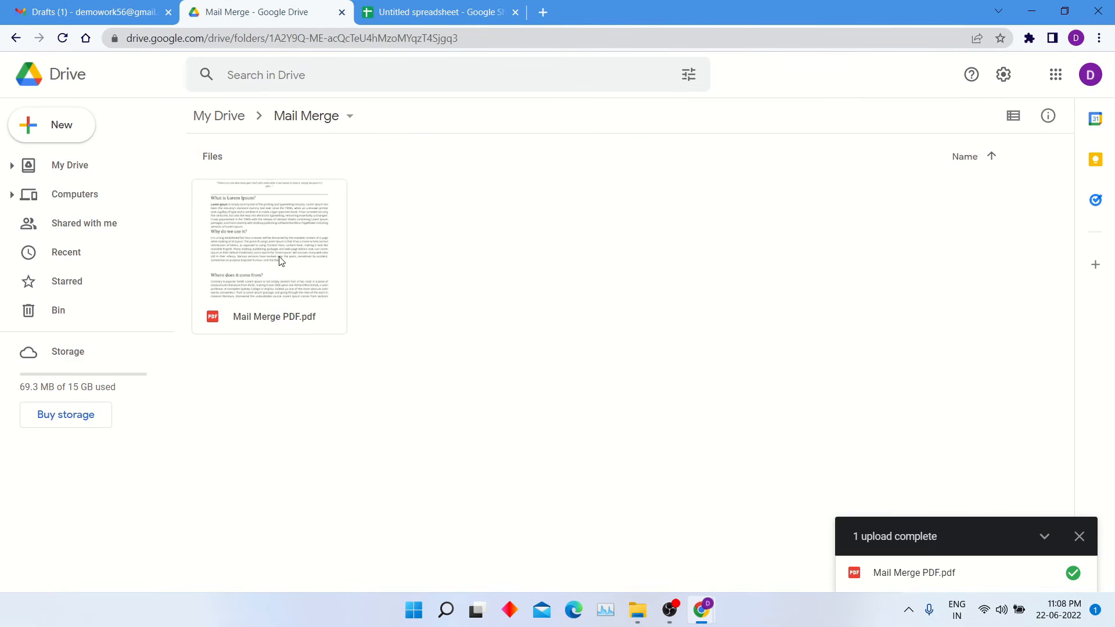
- Grab the full name 'Mail Merge PDF.pdf' from the file's Rename box, then return to the spreadsheet
{"action": "left_click", "coordinate": [277, 241]}
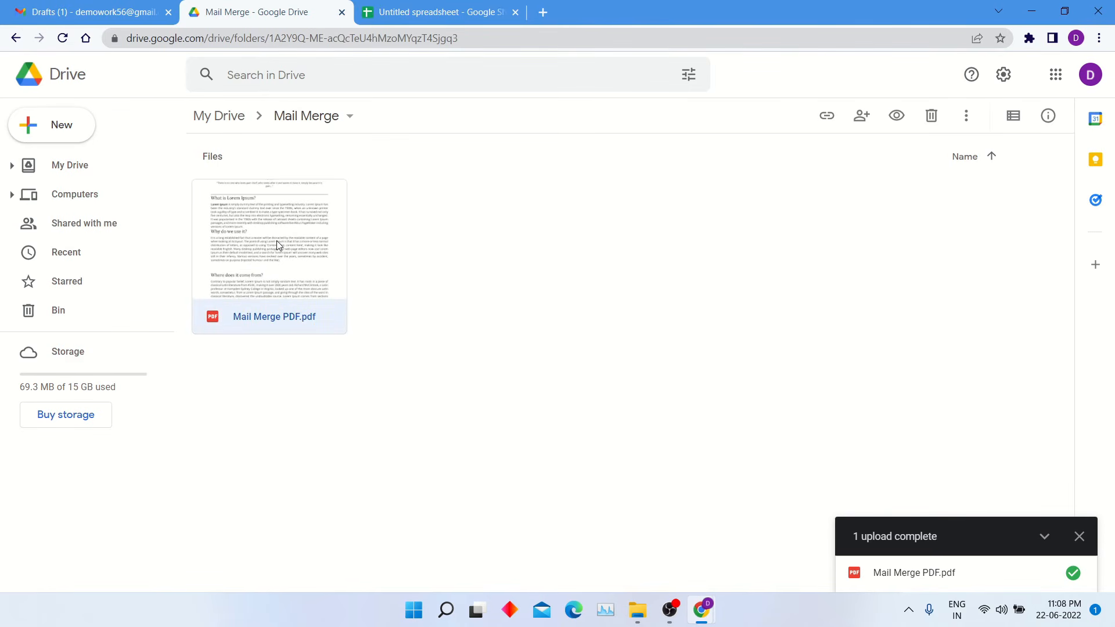
{"action": "right_click", "coordinate": [276, 241]}
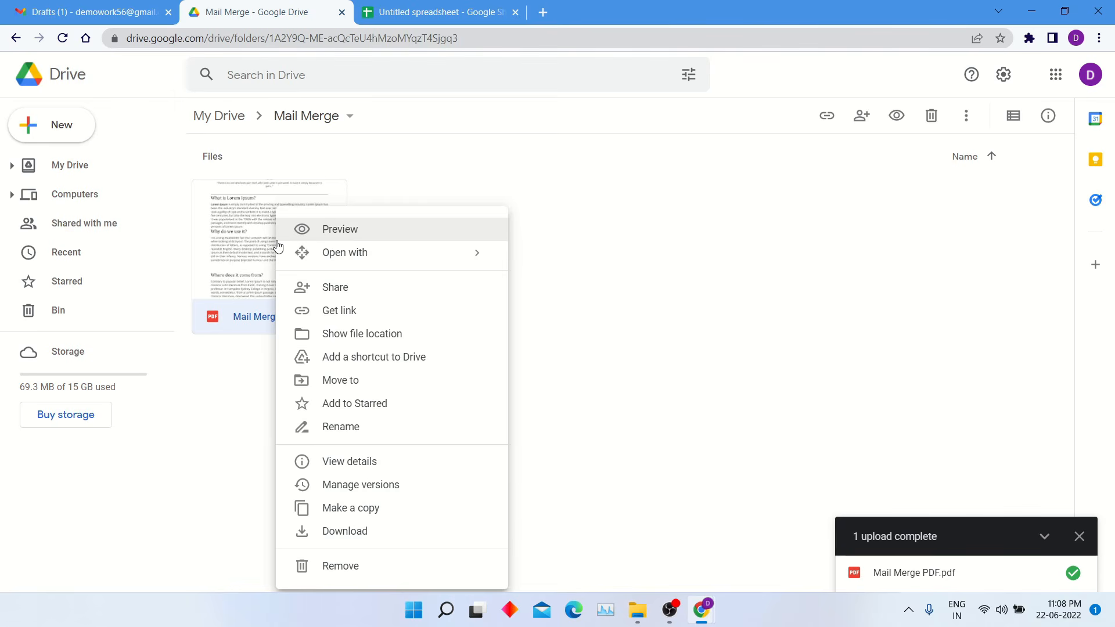
{"action": "left_click", "coordinate": [388, 430]}
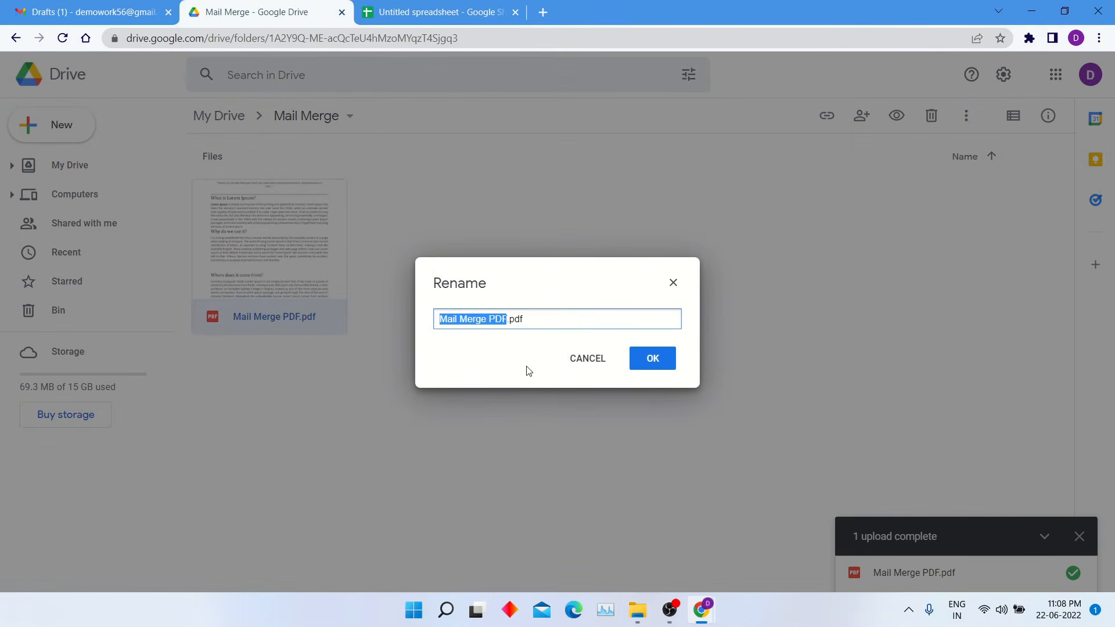
{"action": "triple_click", "coordinate": [529, 315]}
{"action": "key", "text": "ctrl+c"}
{"action": "left_click", "coordinate": [435, 12]}
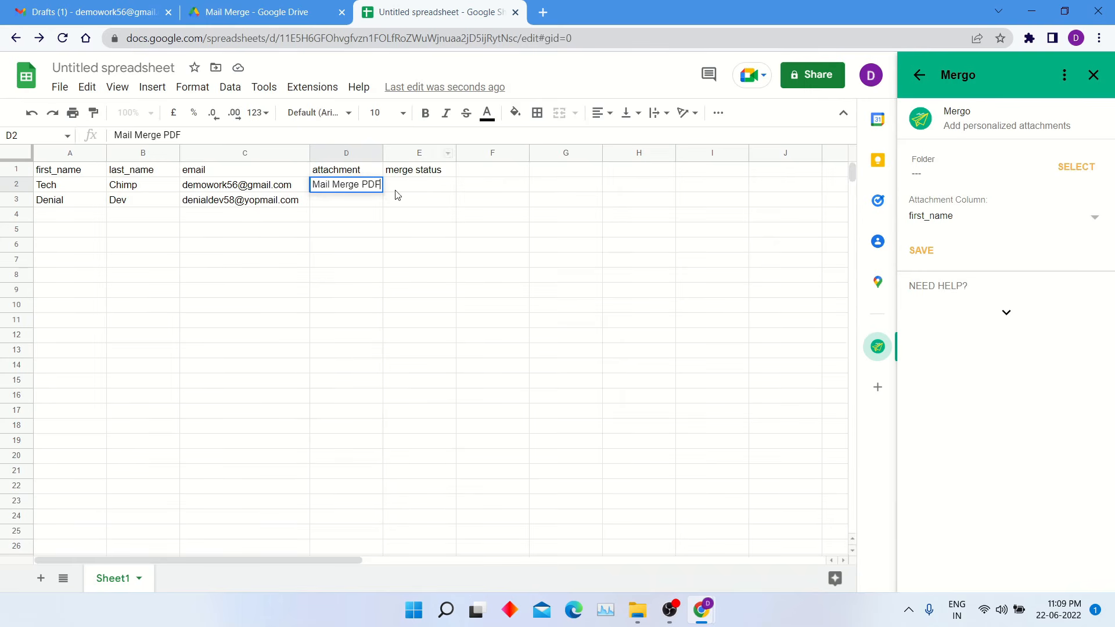
- Paste 'Mail Merge PDF.pdf' into attachment cells D2 and D3, then widen column D
{"action": "triple_click", "coordinate": [358, 184]}
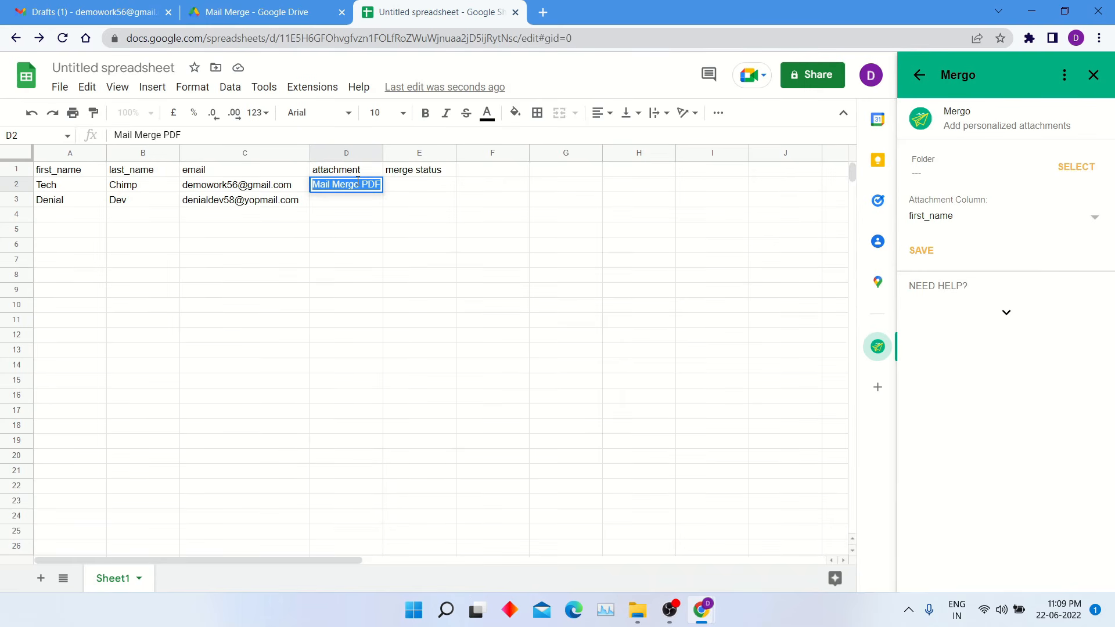
{"action": "key", "text": "BackSpace"}
{"action": "key", "text": "ctrl+v"}
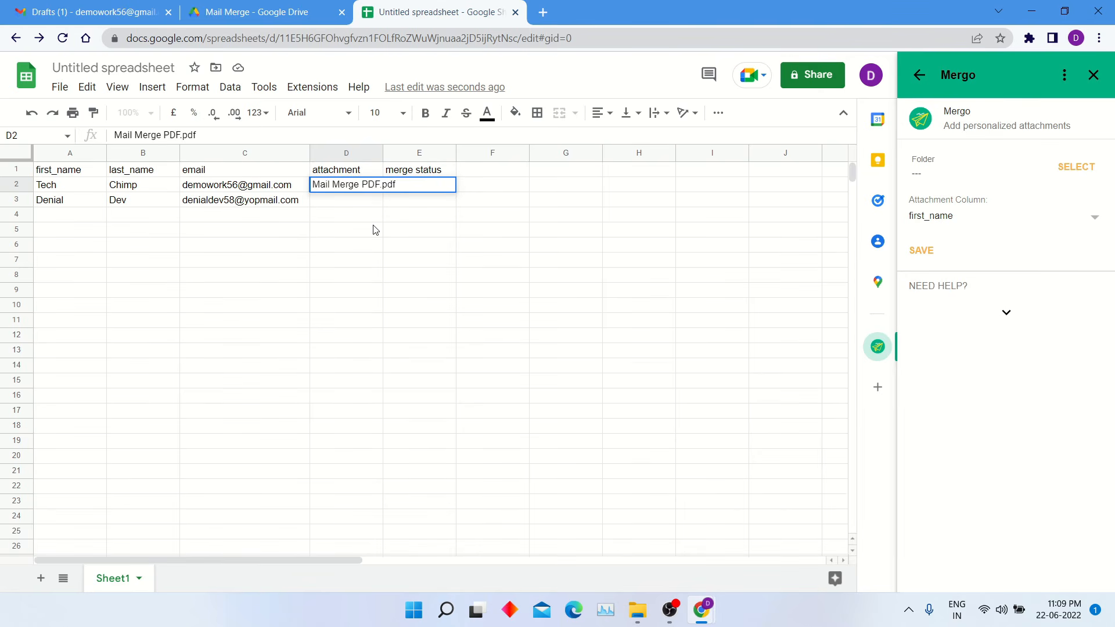
{"action": "left_click", "coordinate": [373, 230]}
{"action": "triple_click", "coordinate": [371, 187]}
{"action": "key", "text": "ctrl+c"}
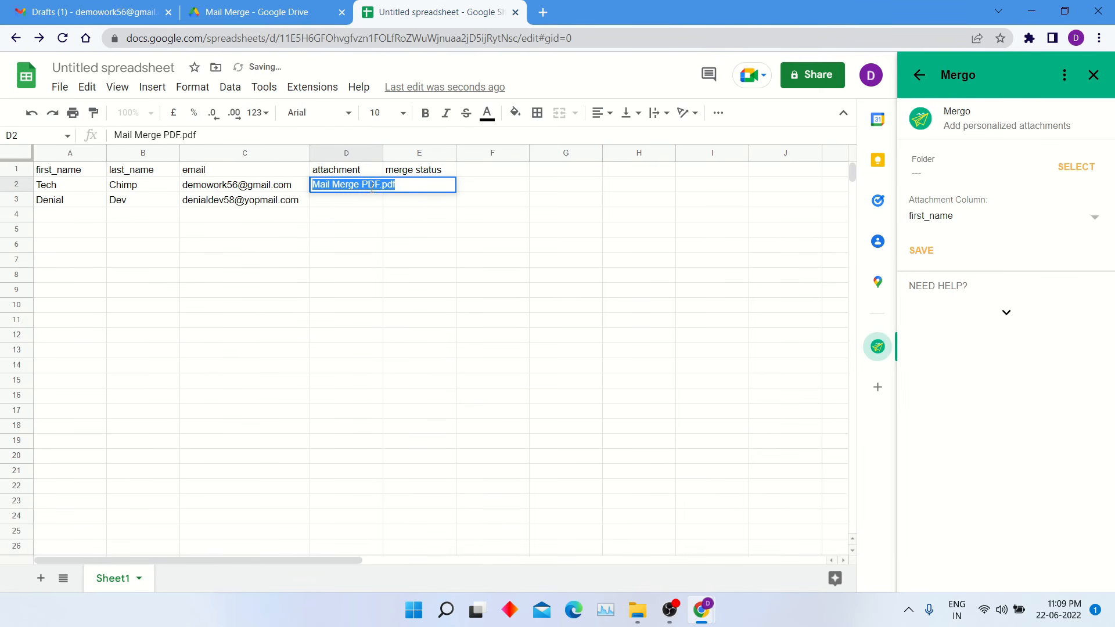
{"action": "left_click", "coordinate": [367, 204]}
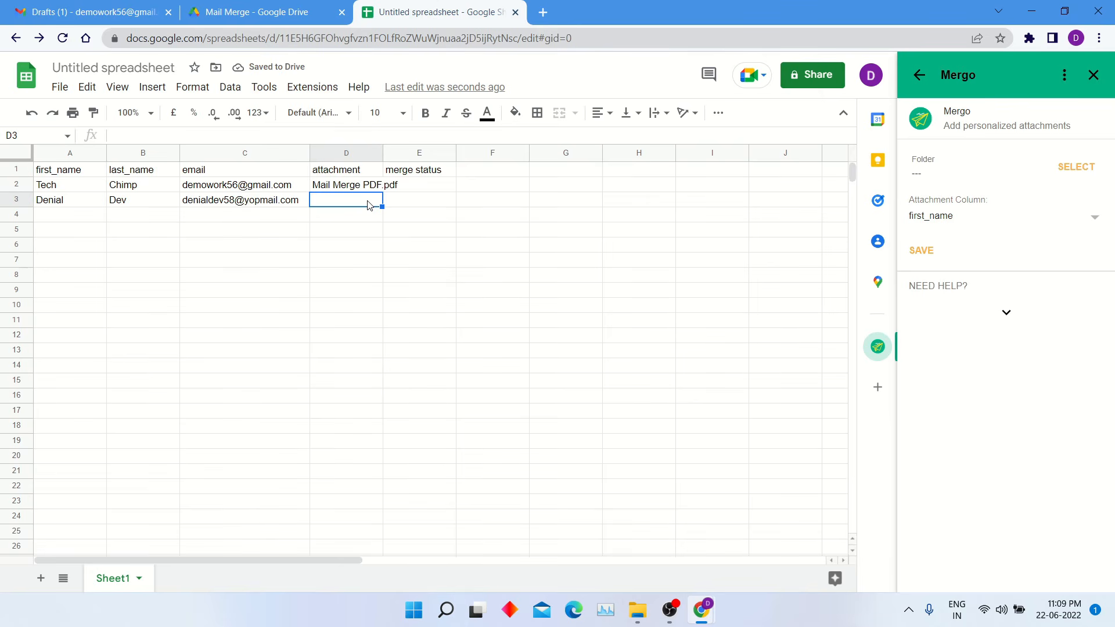
{"action": "key", "text": "ctrl+v"}
{"action": "left_click", "coordinate": [361, 247]}
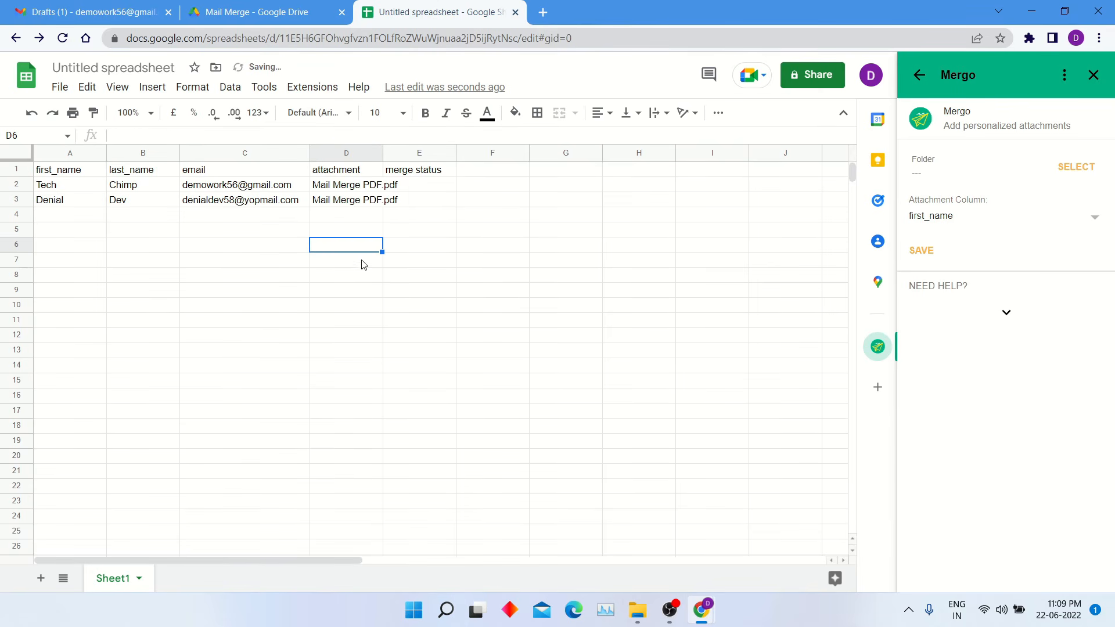
{"action": "left_click_drag", "start_coordinate": [383, 153], "coordinate": [426, 152]}
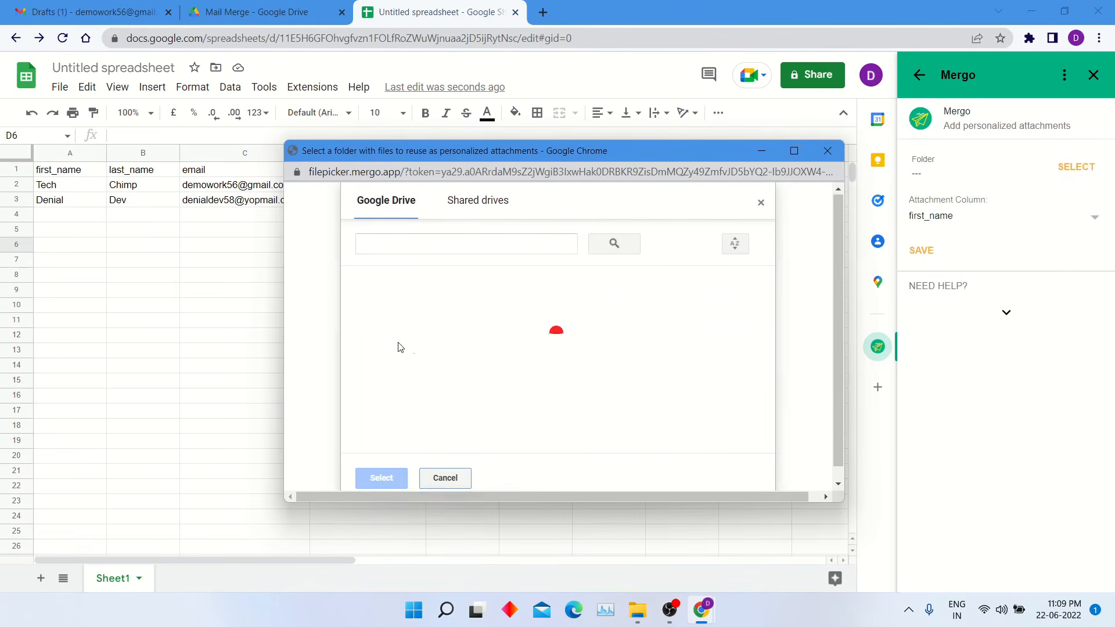
- Save Mergo's attachment settings with folder Mail Merge and attachment column 'attachment'
{"action": "left_click", "coordinate": [412, 317]}
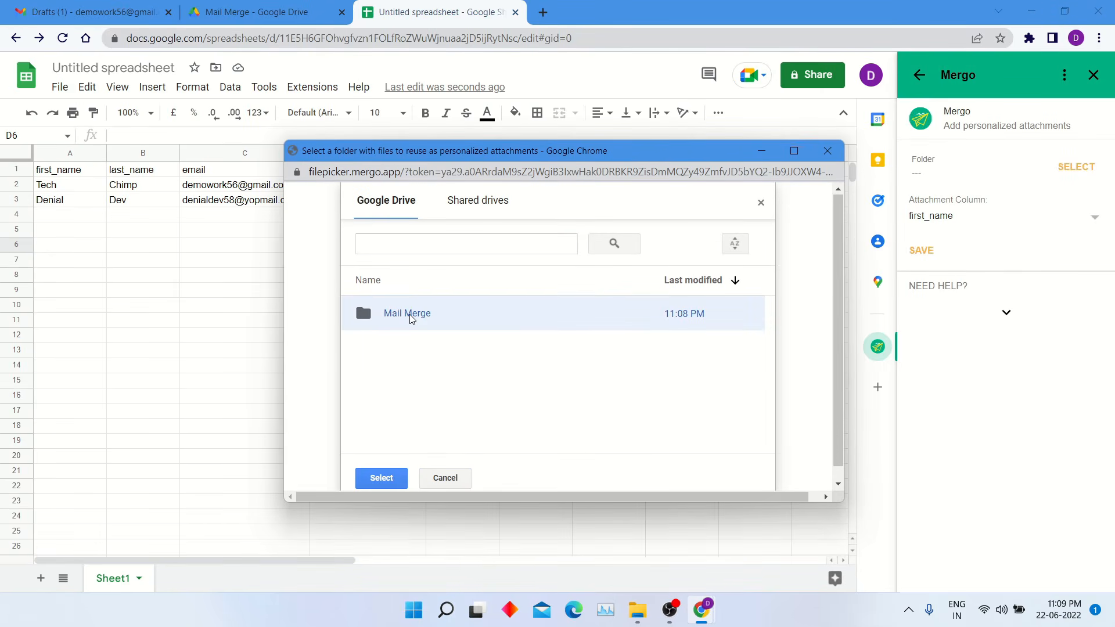
{"action": "left_click", "coordinate": [382, 478]}
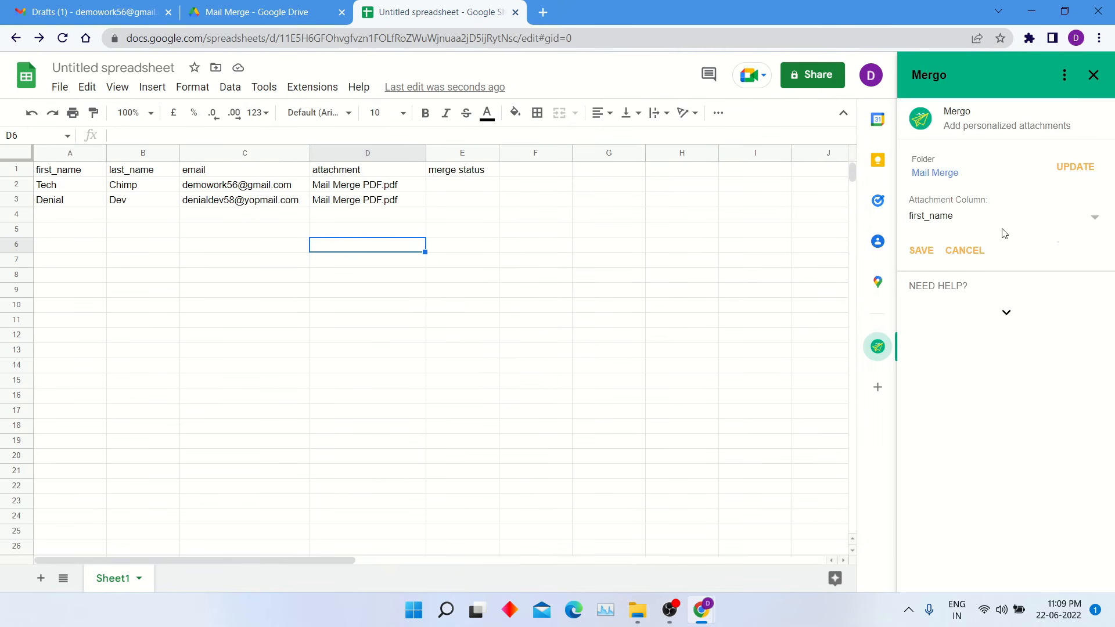
{"action": "left_click", "coordinate": [1078, 224]}
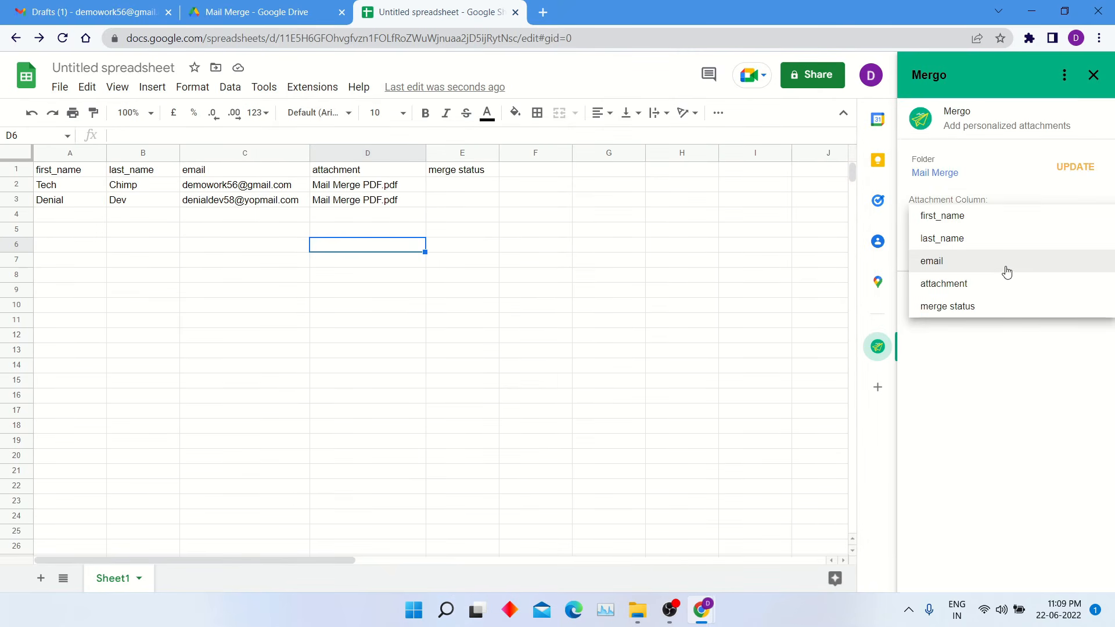
{"action": "left_click", "coordinate": [995, 283]}
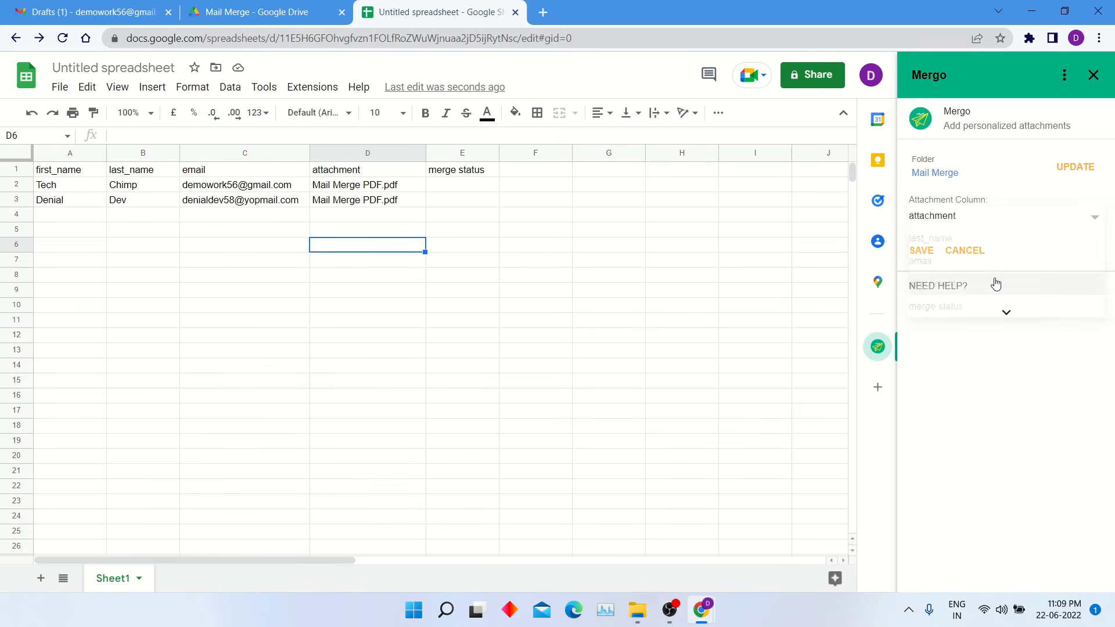
{"action": "left_click", "coordinate": [923, 252]}
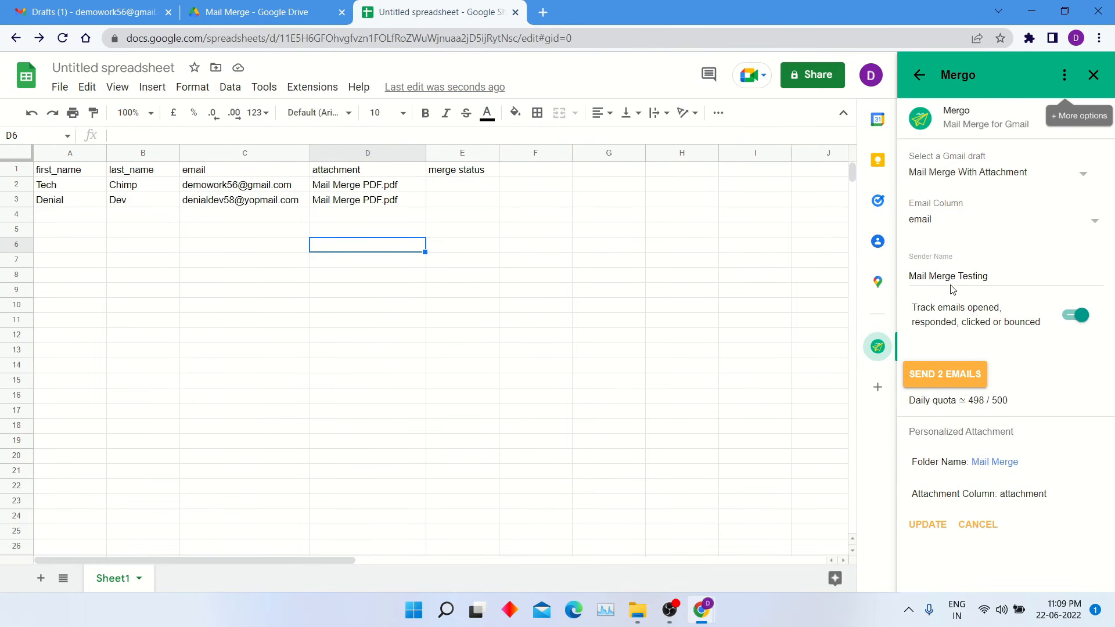
- Send the 2 personalized emails and confirm both status cells in column E read SENT
{"action": "left_click", "coordinate": [934, 375]}
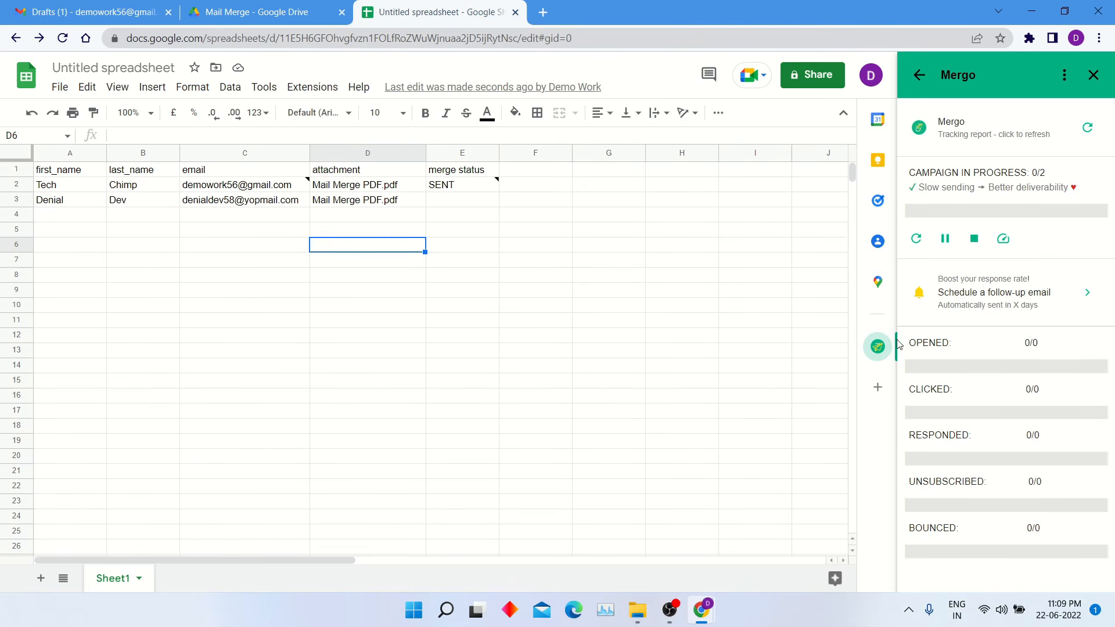
{"action": "mouse_move", "coordinate": [474, 190]}
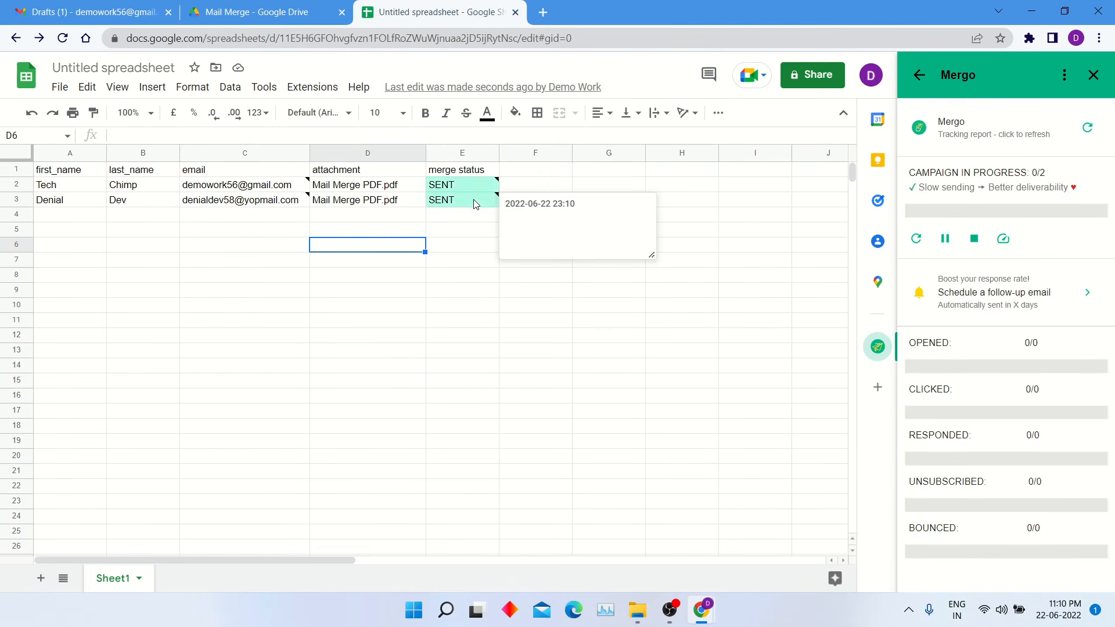
{"action": "left_click", "coordinate": [475, 203]}
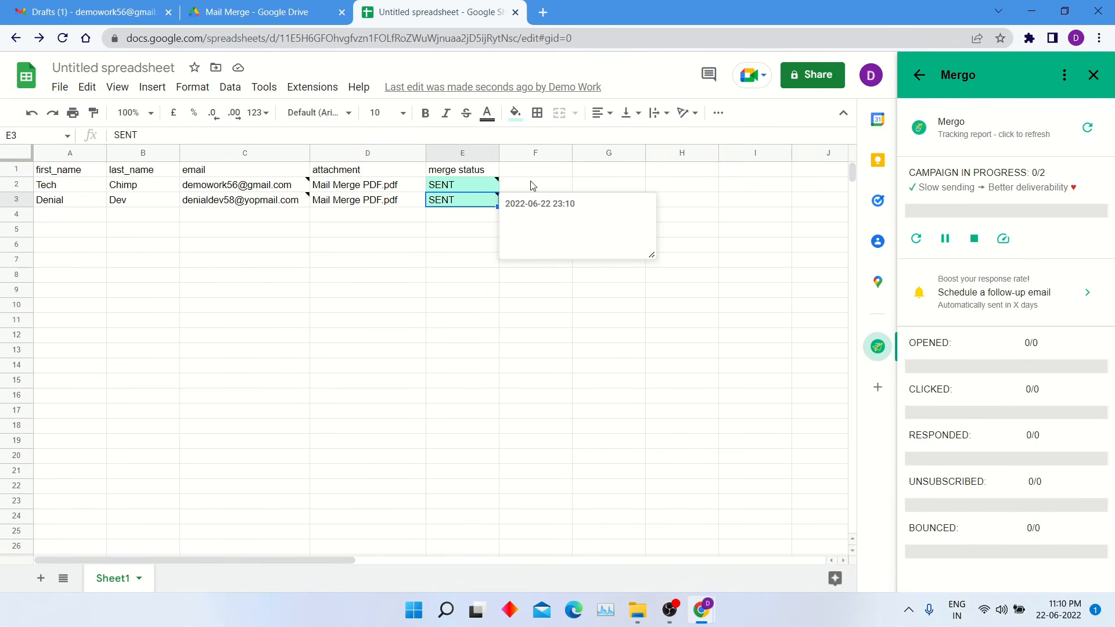
{"action": "left_click_drag", "start_coordinate": [533, 186], "coordinate": [245, 206]}
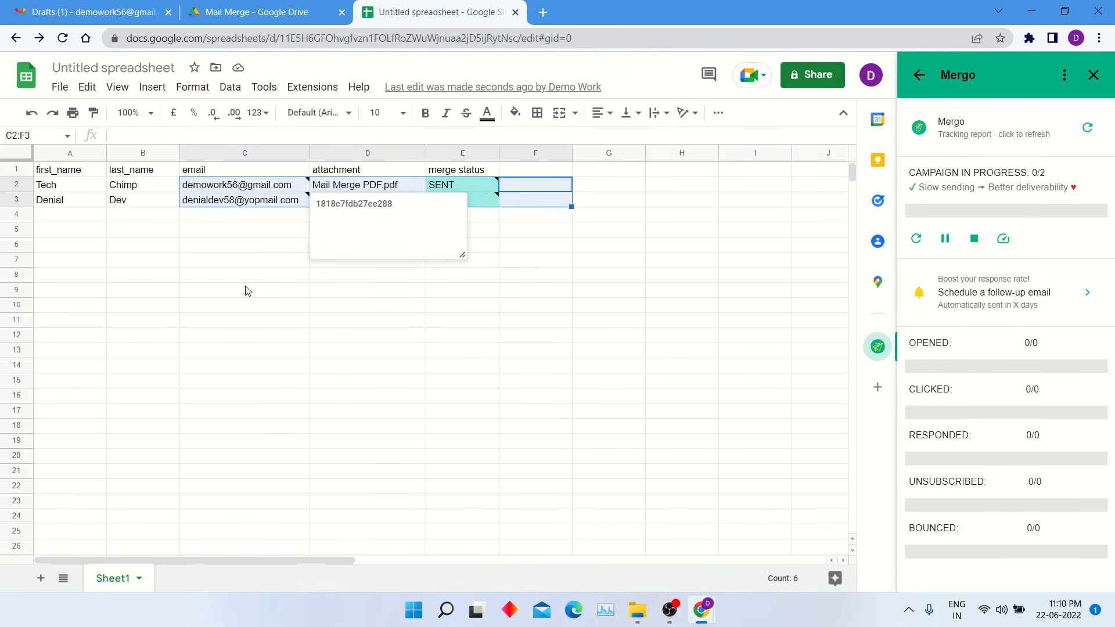
{"action": "left_click", "coordinate": [248, 291]}
{"action": "left_click", "coordinate": [264, 188]}
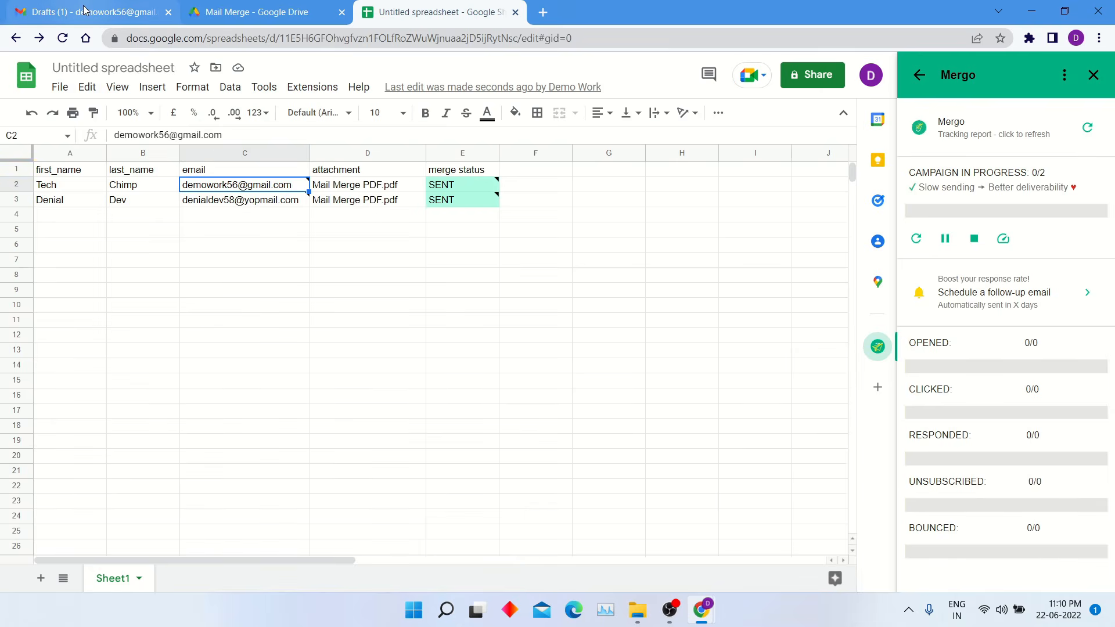
{"action": "left_click", "coordinate": [84, 11]}
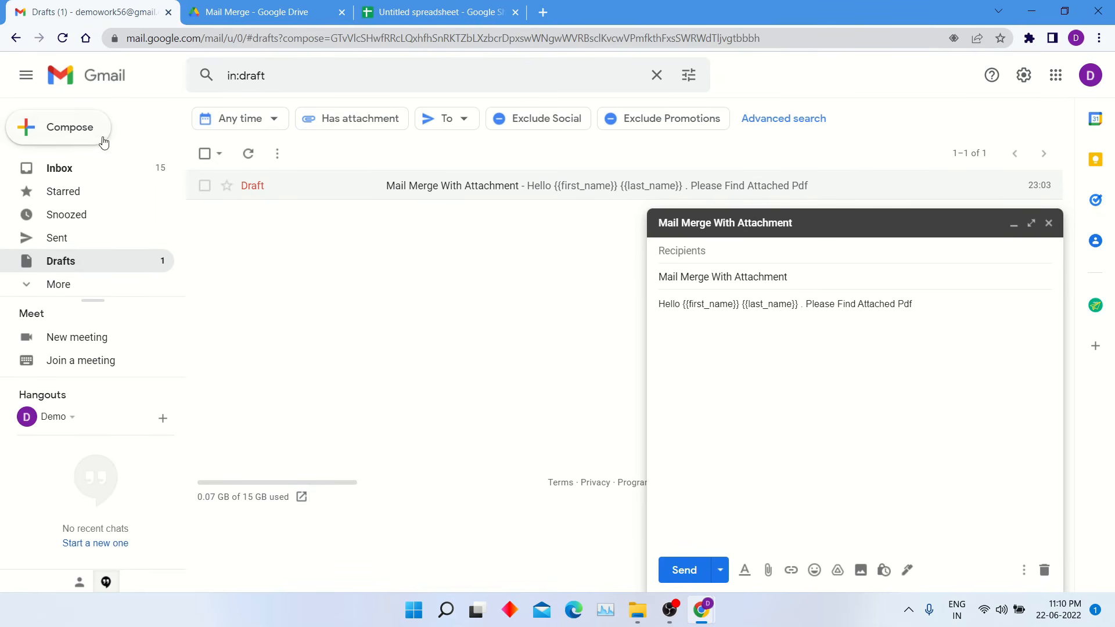
- Refresh the inbox and open the received 'Mail Merge With Attachment' email with its personalized greeting
{"action": "left_click", "coordinate": [72, 171]}
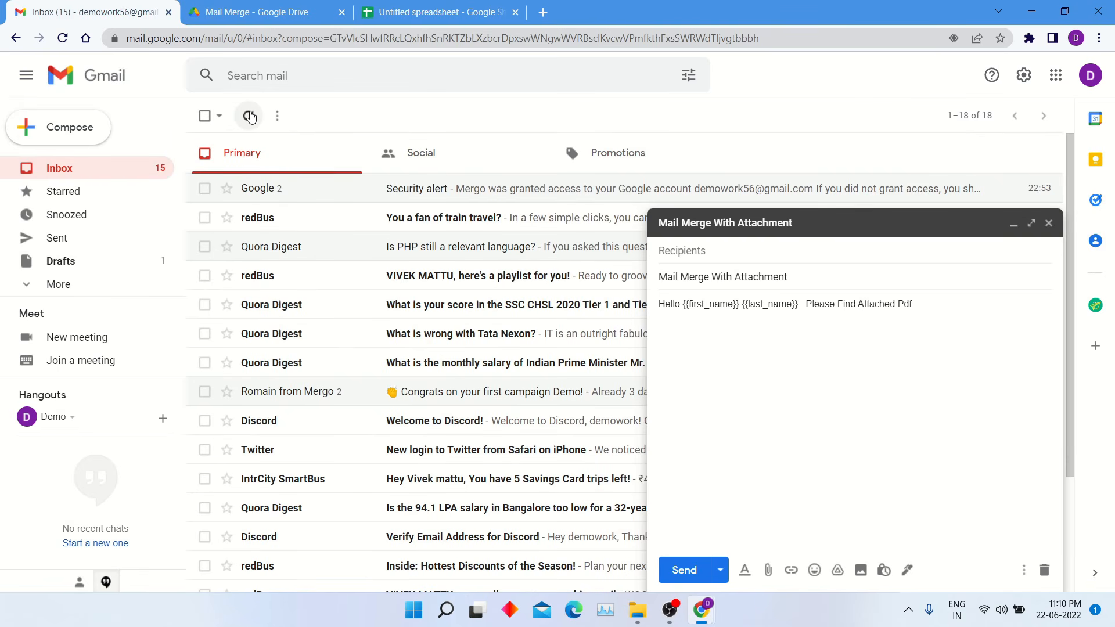
{"action": "left_click", "coordinate": [250, 117]}
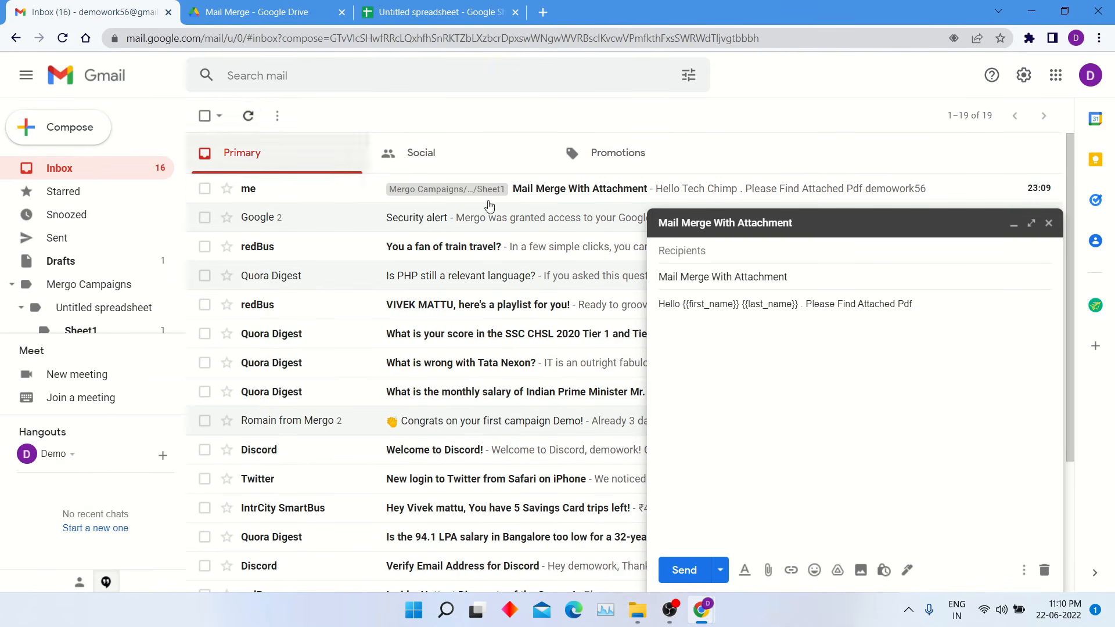
{"action": "left_click", "coordinate": [1014, 224]}
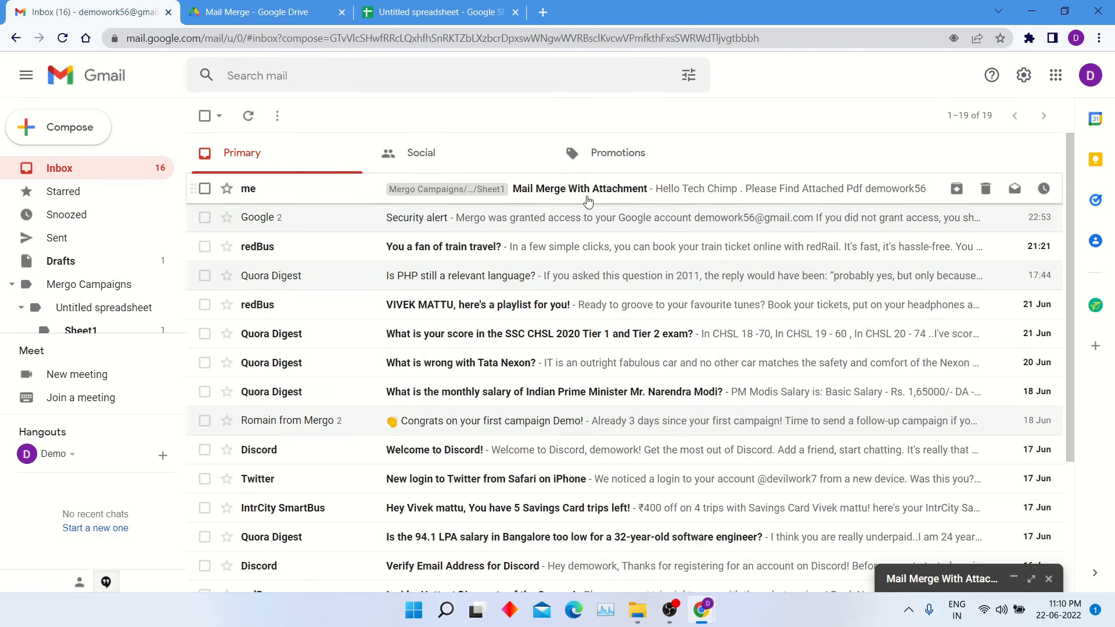
{"action": "left_click", "coordinate": [584, 199]}
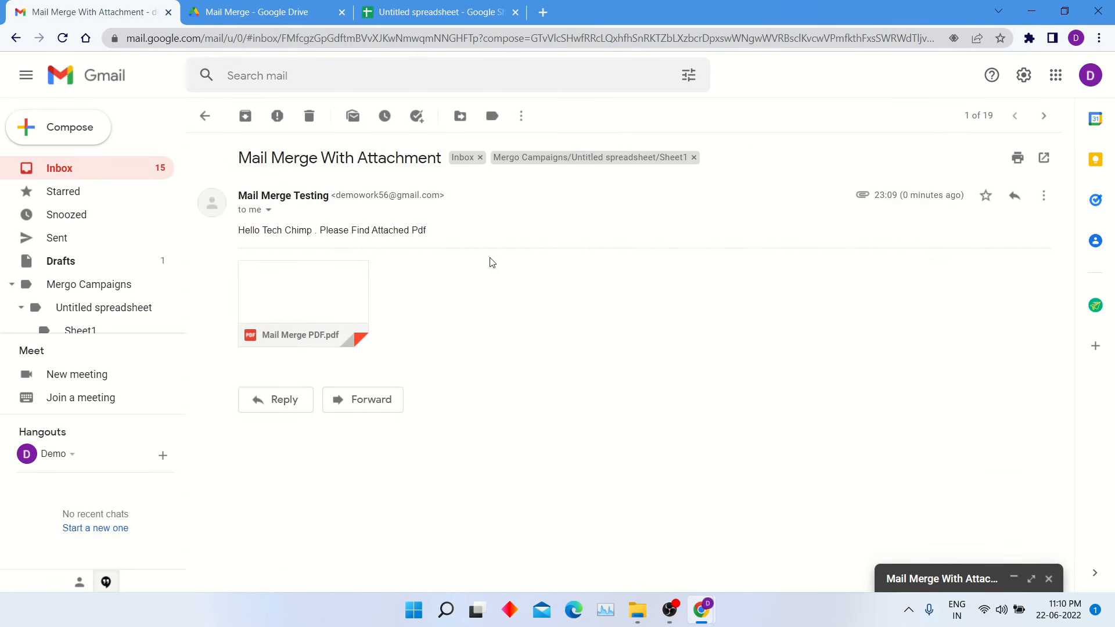
{"action": "left_click_drag", "start_coordinate": [238, 231], "coordinate": [397, 244]}
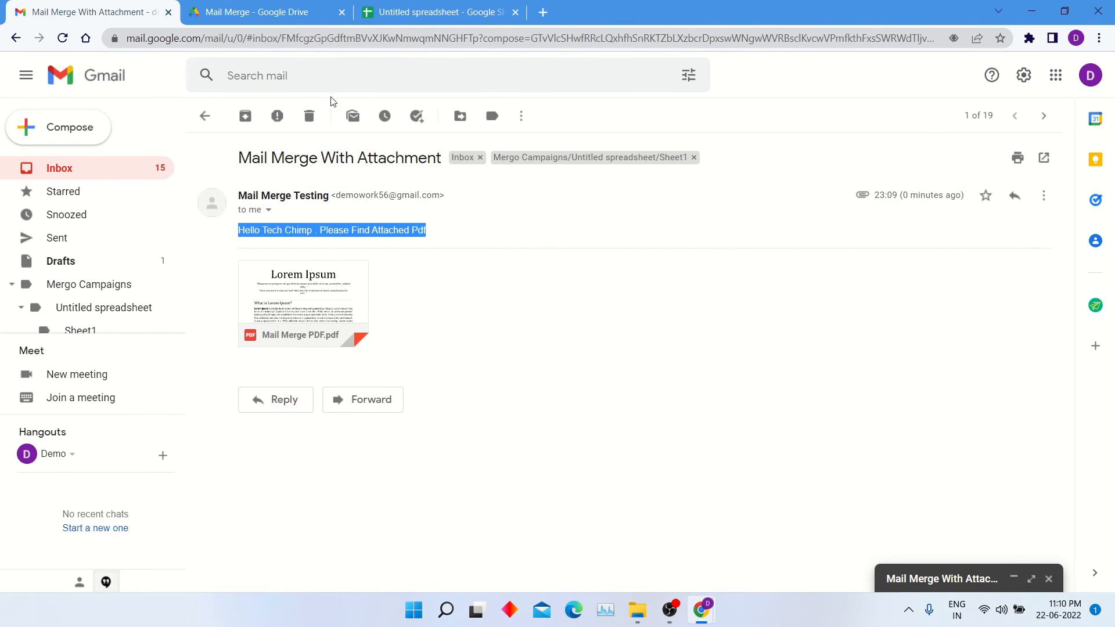
- Preview the attached Lorem Ipsum PDF, then return to the spreadsheet and check cell D3
{"action": "left_click", "coordinate": [346, 309]}
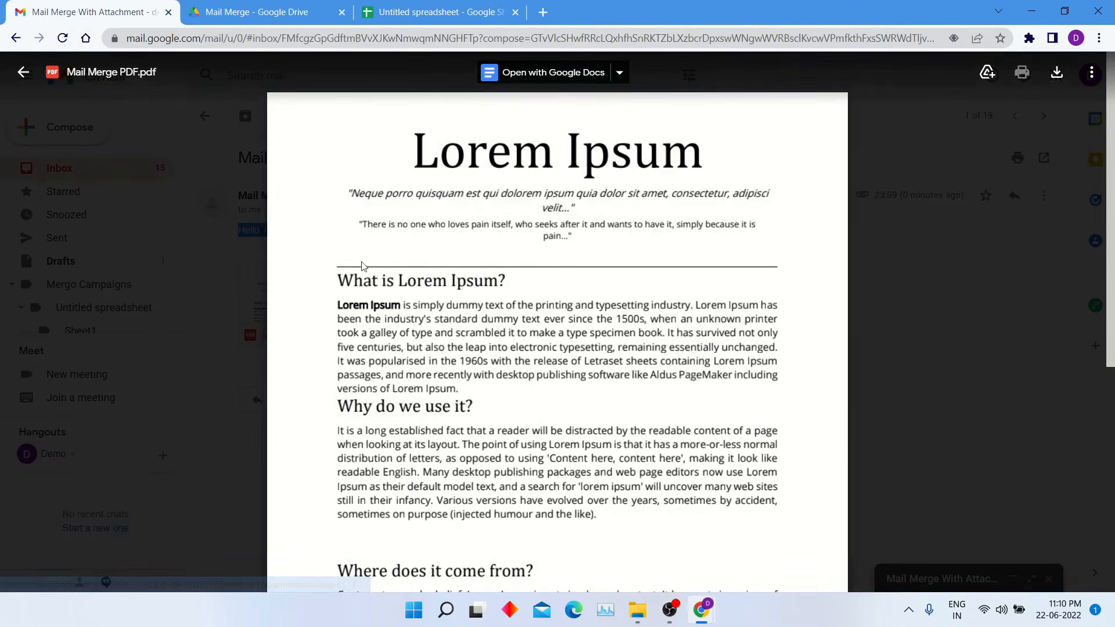
{"action": "scroll", "coordinate": [687, 306], "scroll_direction": "down", "scroll_amount": 3}
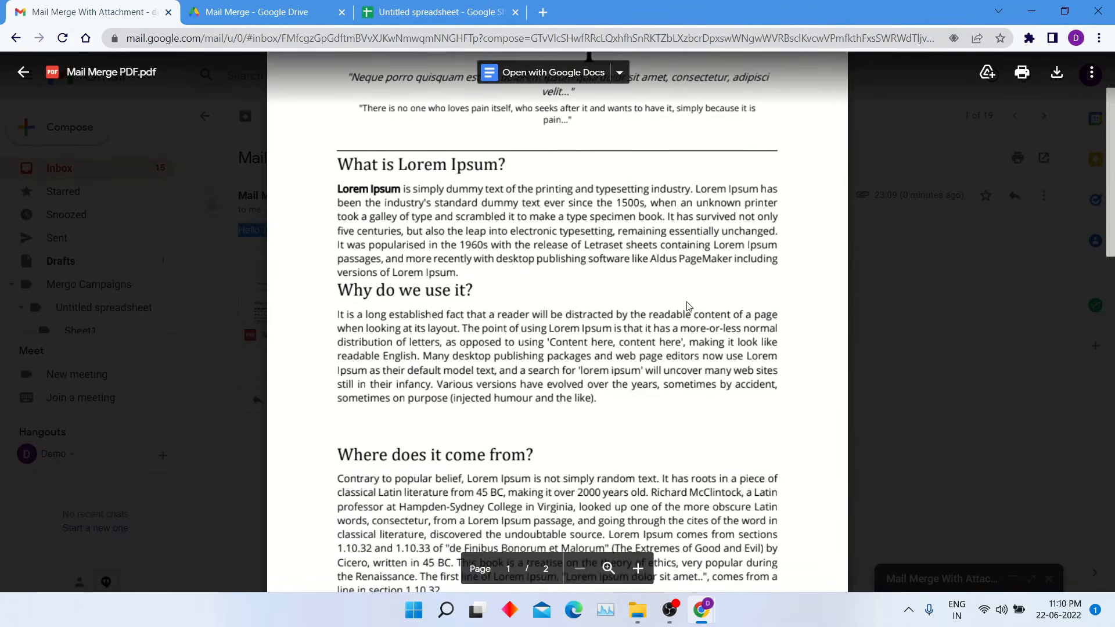
{"action": "scroll", "coordinate": [687, 303], "scroll_direction": "up", "scroll_amount": 4}
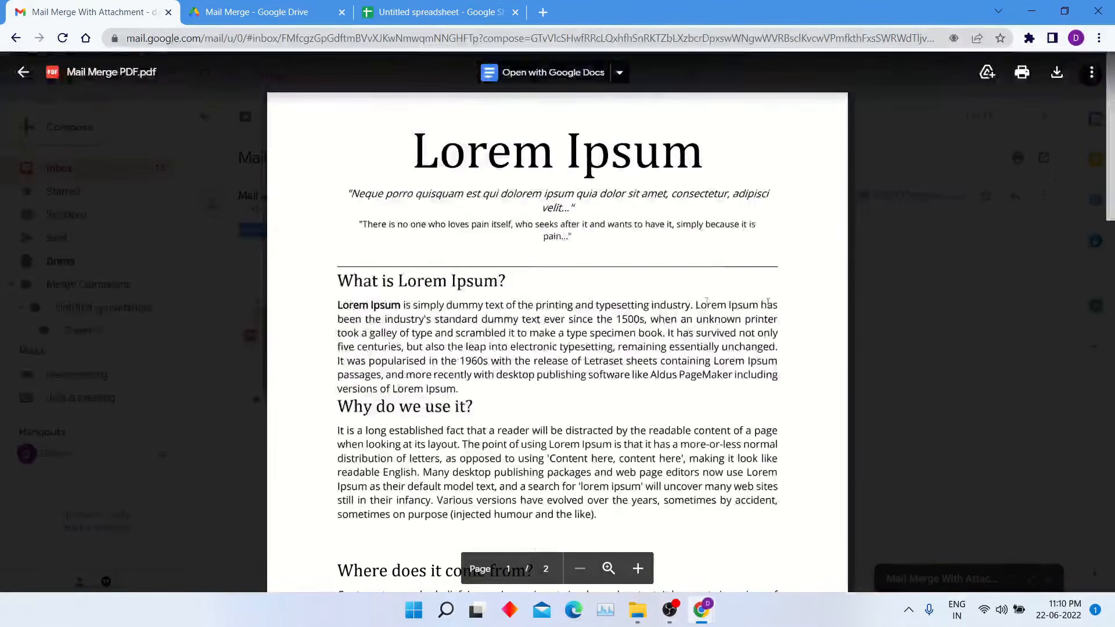
{"action": "left_click", "coordinate": [1014, 196]}
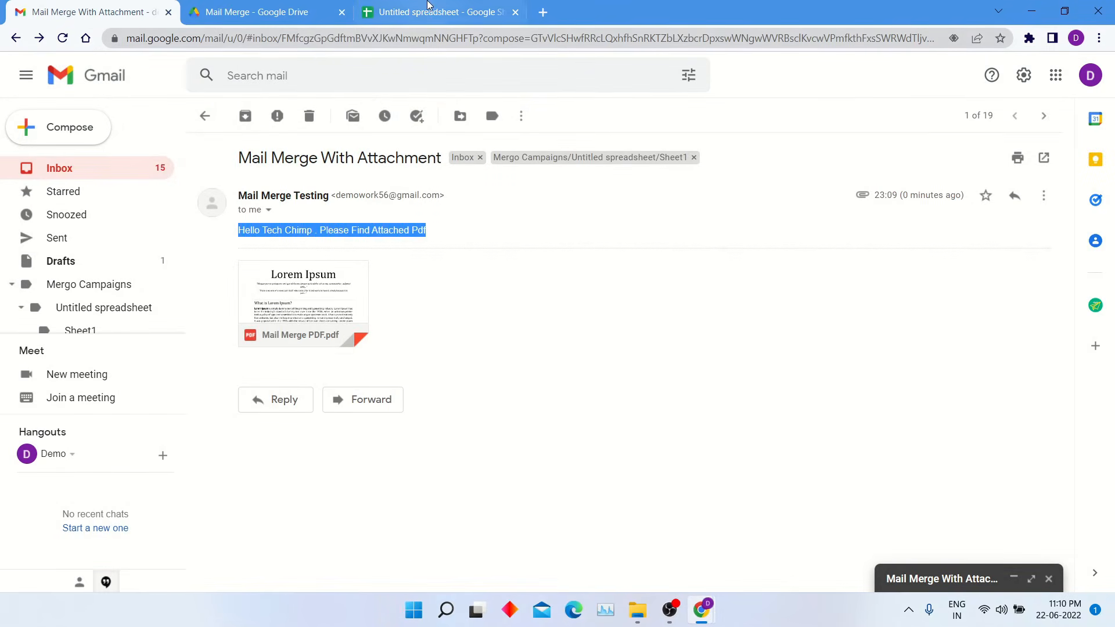
{"action": "left_click", "coordinate": [419, 12]}
{"action": "left_click", "coordinate": [352, 205]}
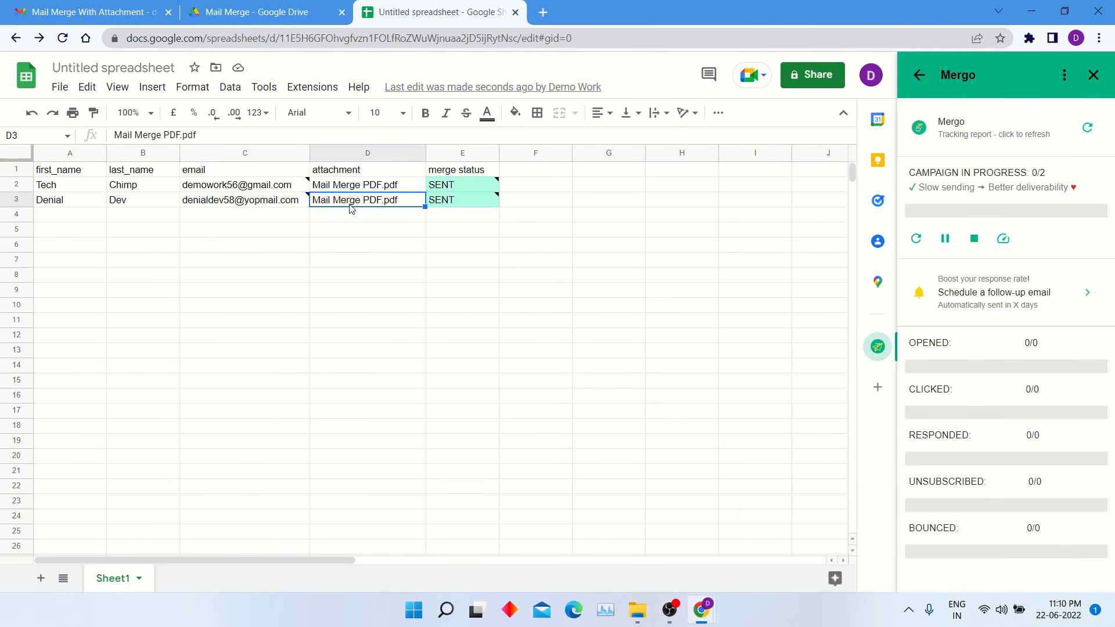